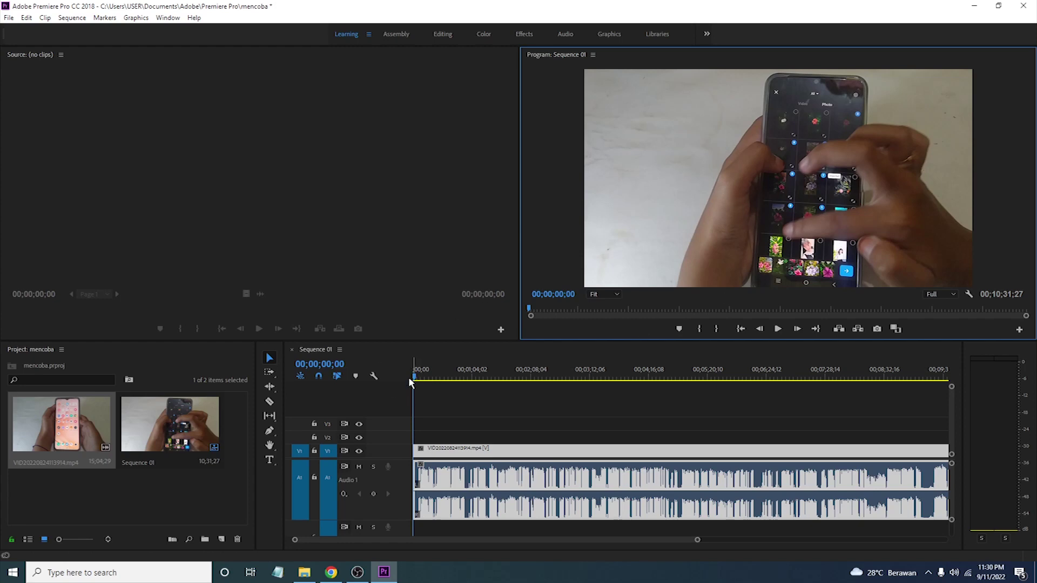
Step: Split the clip with the Razor tool at about 1:04 and 1:22
drag(415, 380, 468, 385)
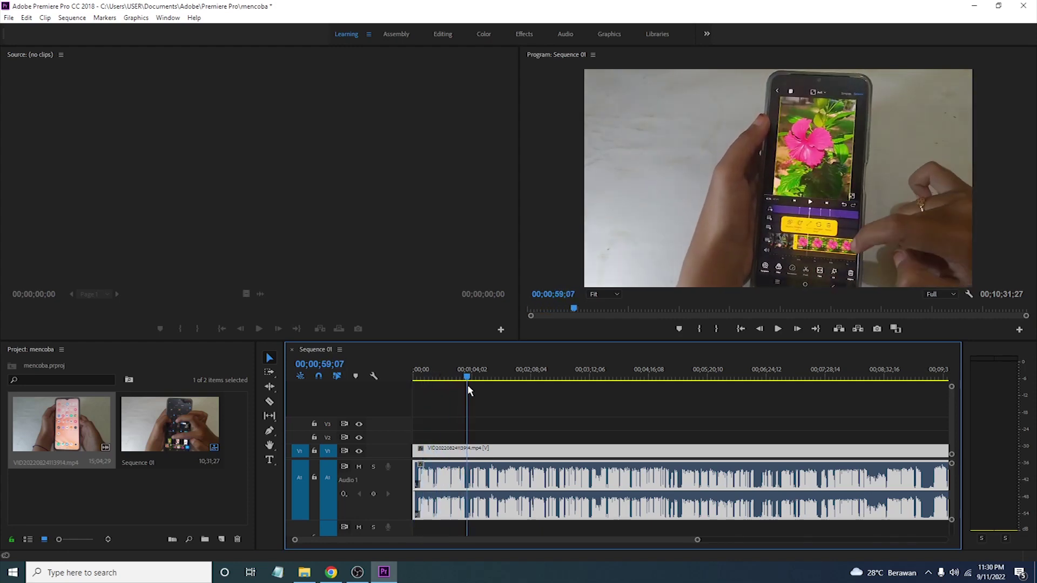
click(271, 405)
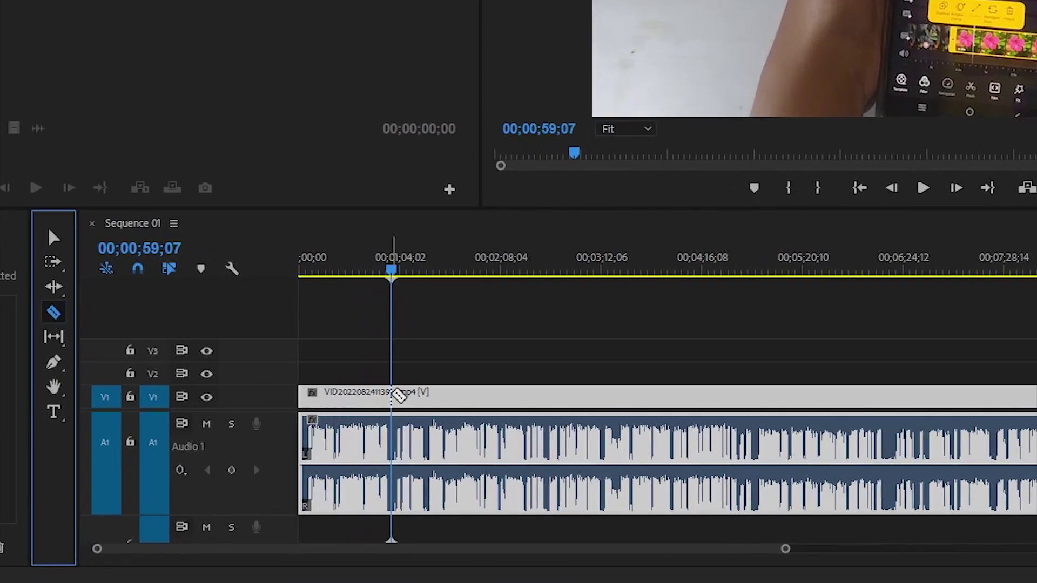
click(393, 394)
drag(395, 273, 431, 287)
click(435, 393)
Step: Select the isolated middle piece of video and audio
click(54, 238)
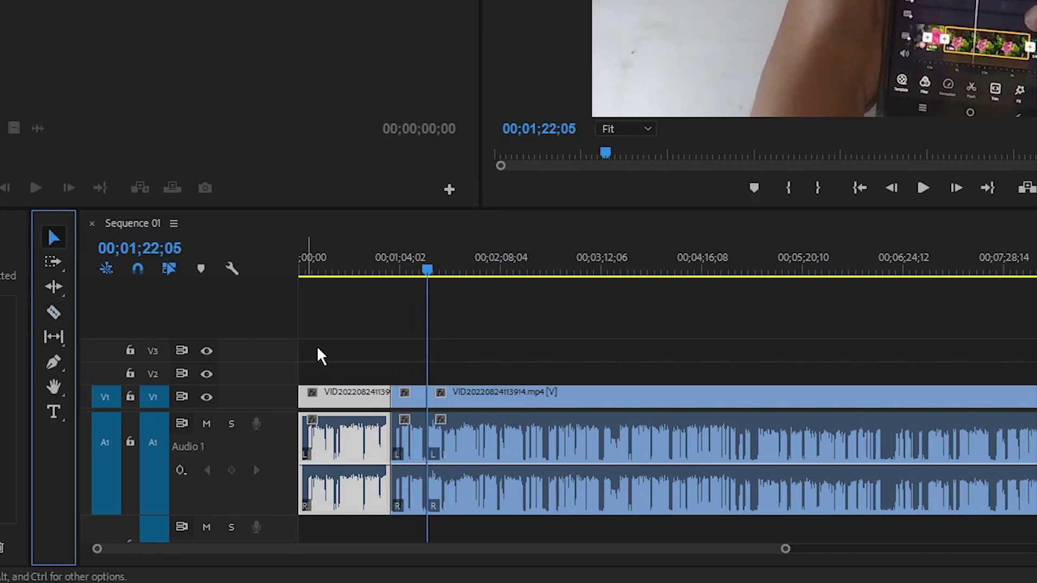
click(411, 406)
click(401, 270)
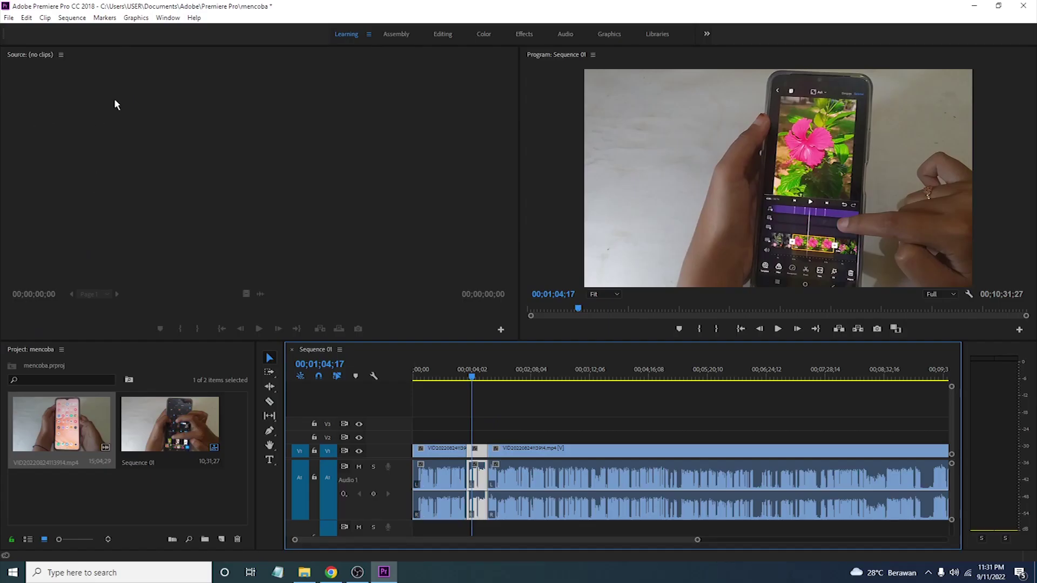
click(168, 17)
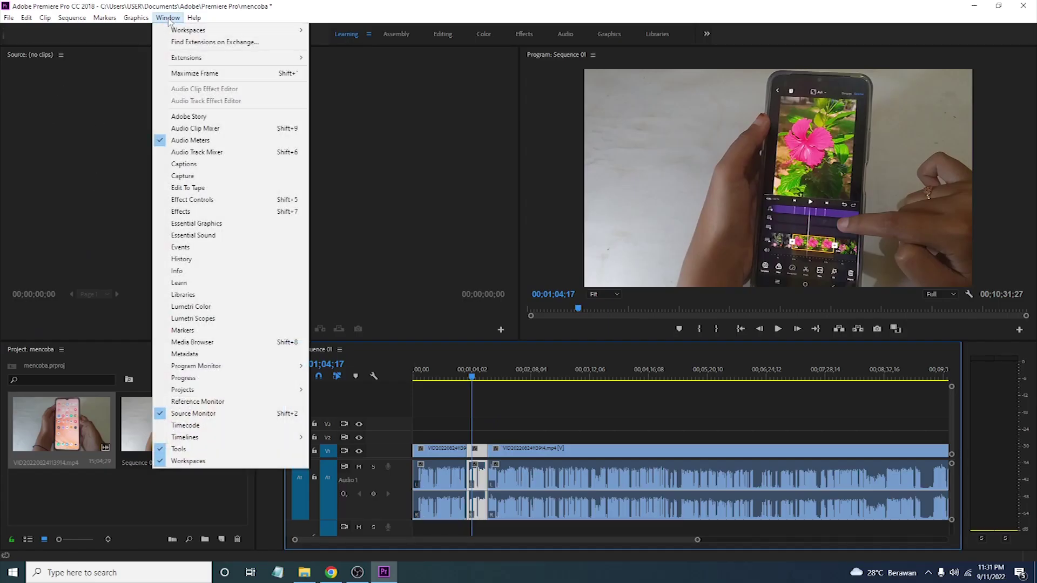
Step: In Effect Controls, enlarge the middle piece's Motion scale to about 150.3 and preview it
click(201, 202)
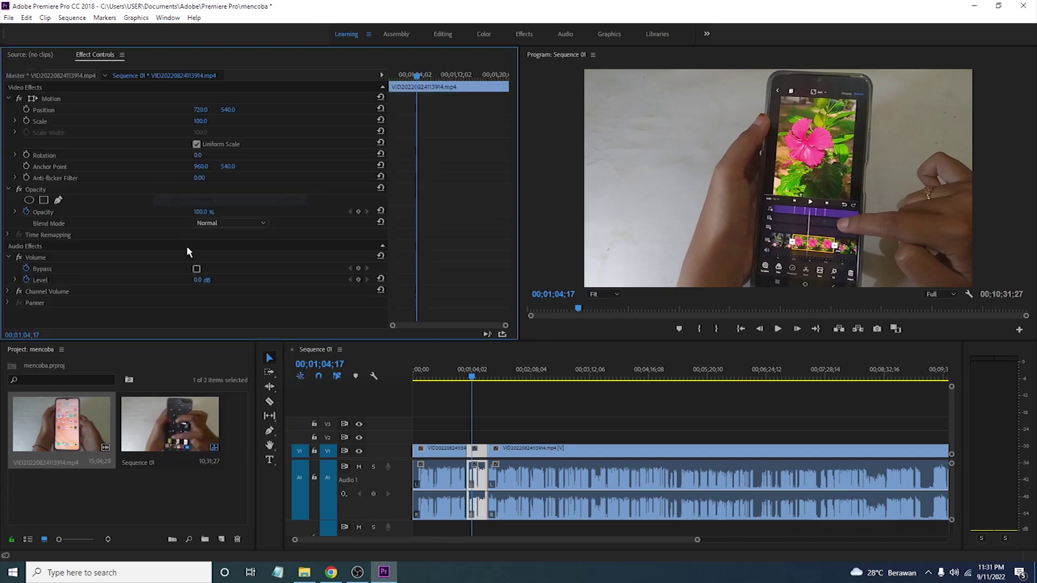
click(62, 99)
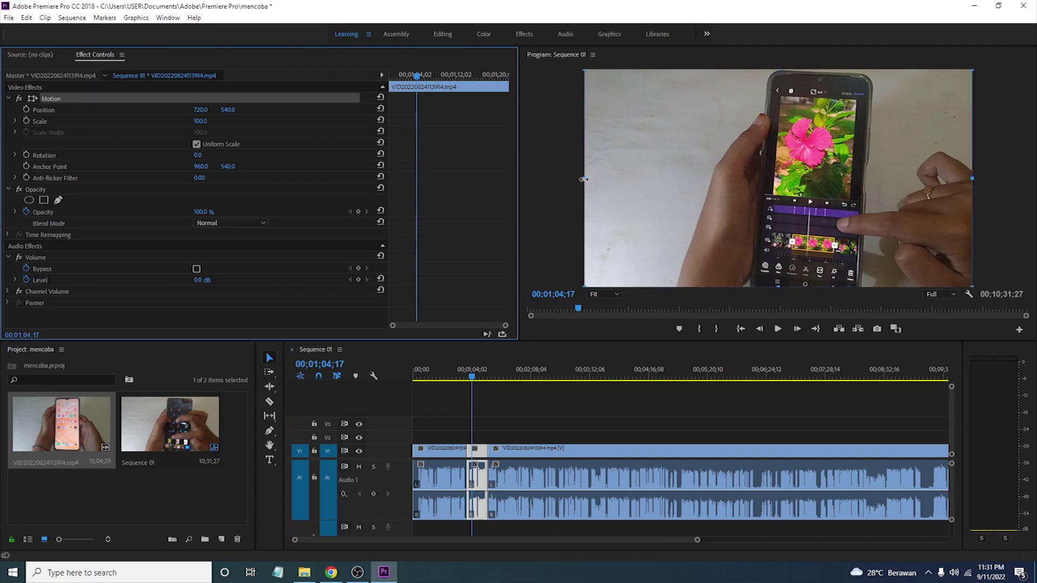
mouse_move(582, 179)
mouse_down()
mouse_move(688, 128)
mouse_move(646, 151)
mouse_up()
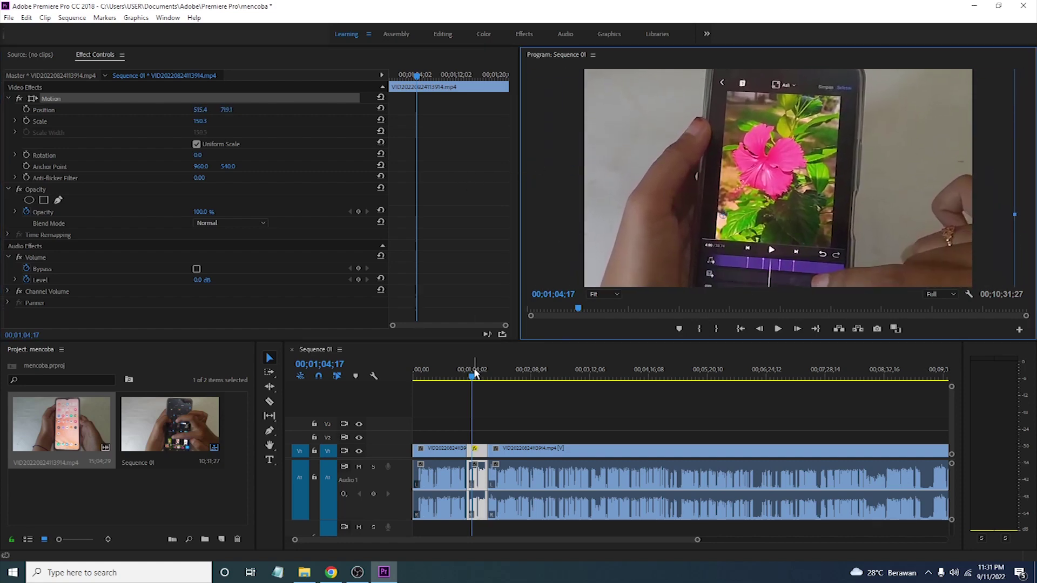
drag(475, 373, 468, 377)
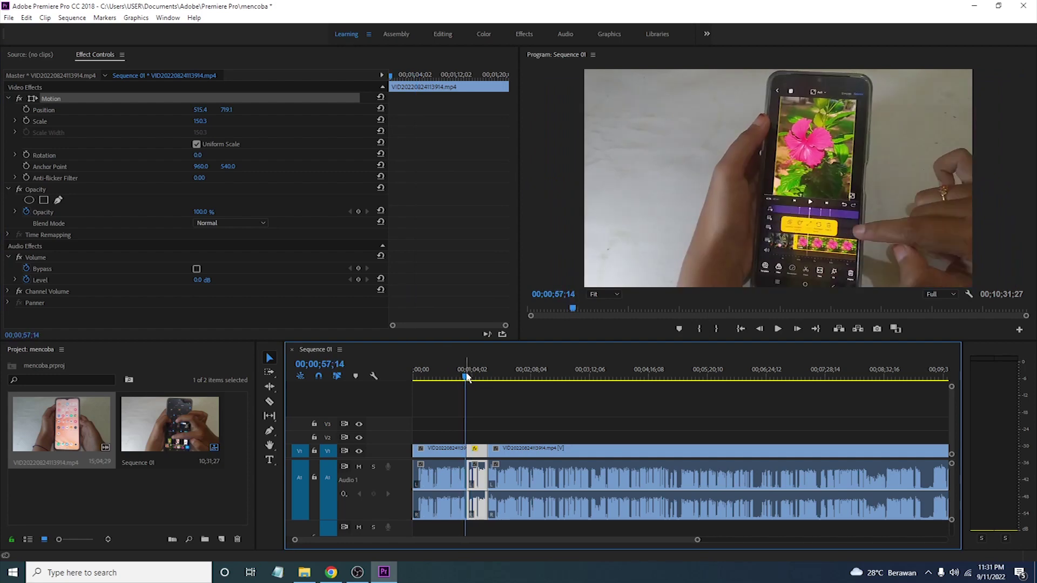
click(777, 329)
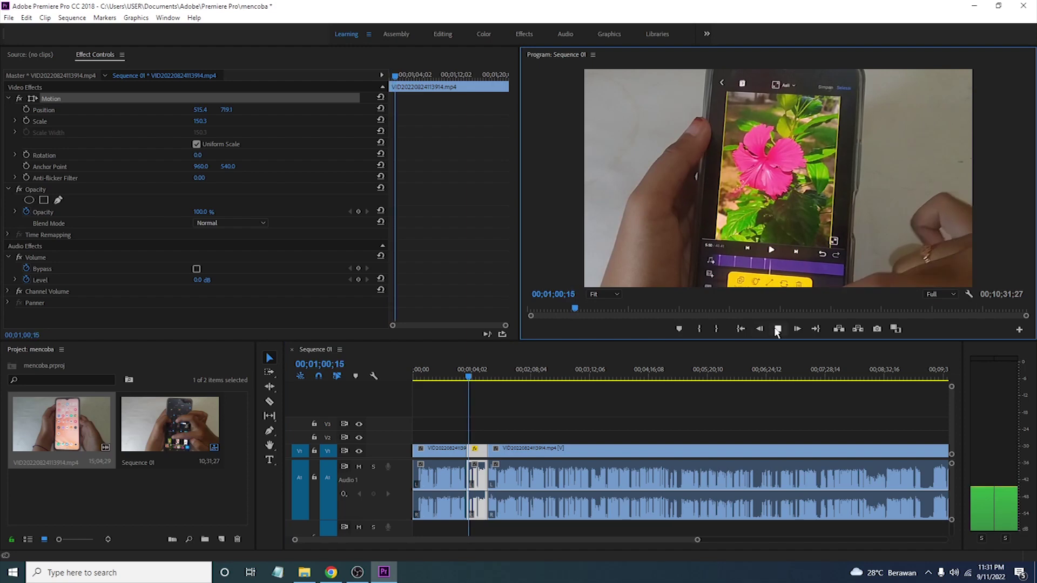
click(776, 329)
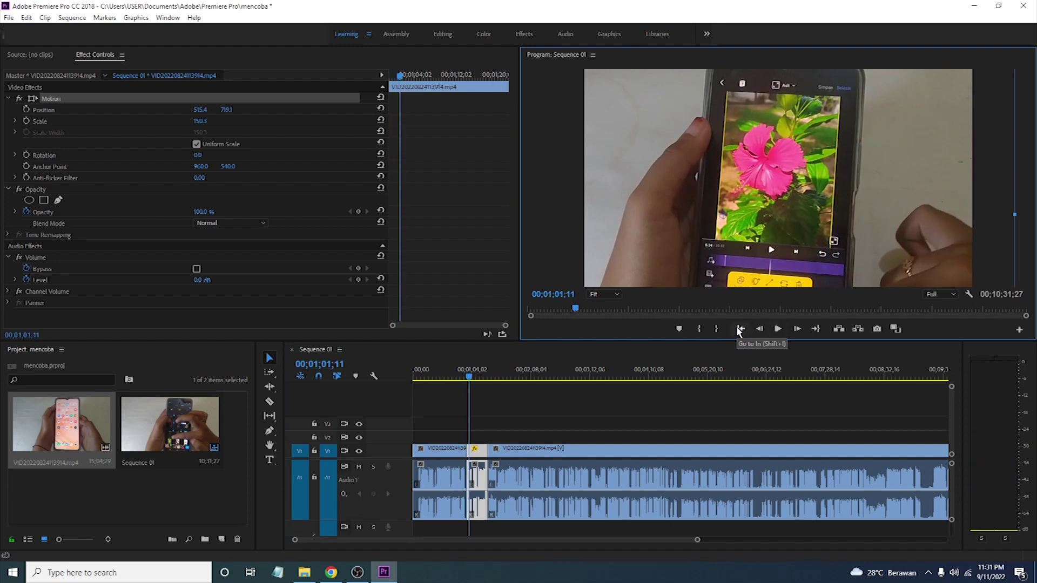
Step: Undo the position change, zoom and cut, parking the playhead at 00;00;55;04
key(ctrl+z)
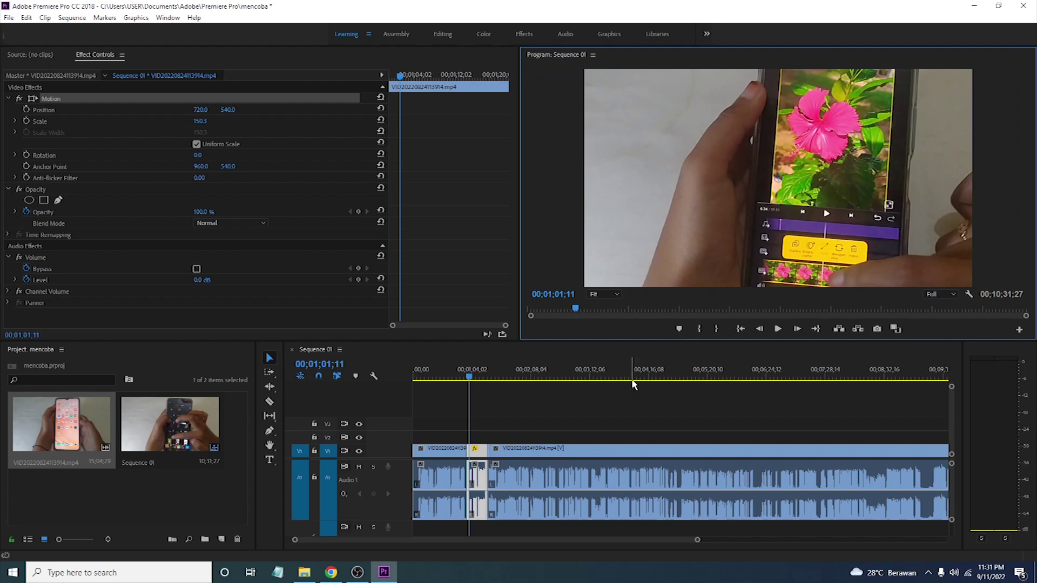
key(ctrl+z)
key(ctrl+z)
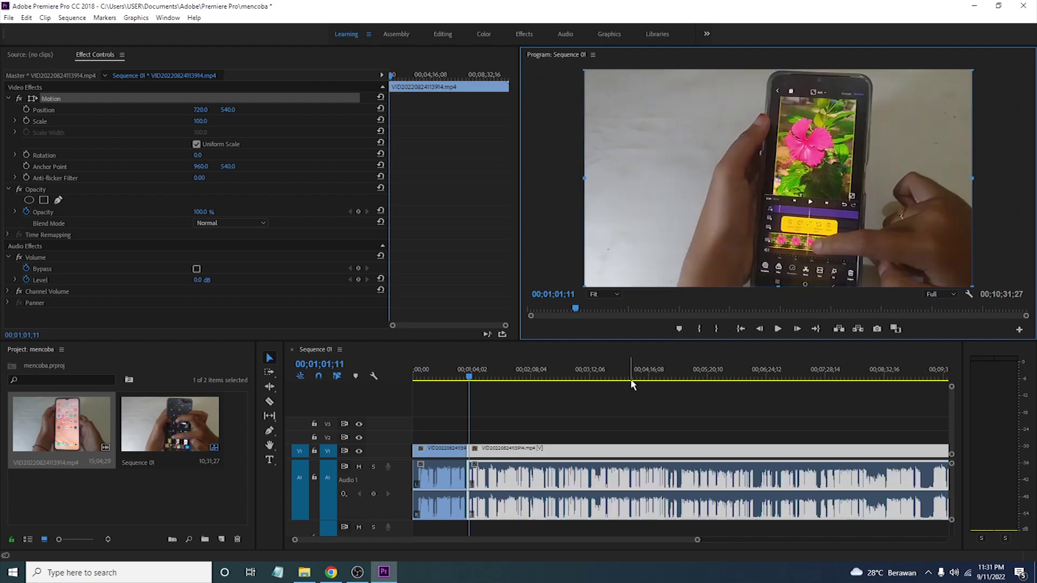
key(ctrl+z)
drag(468, 376, 463, 377)
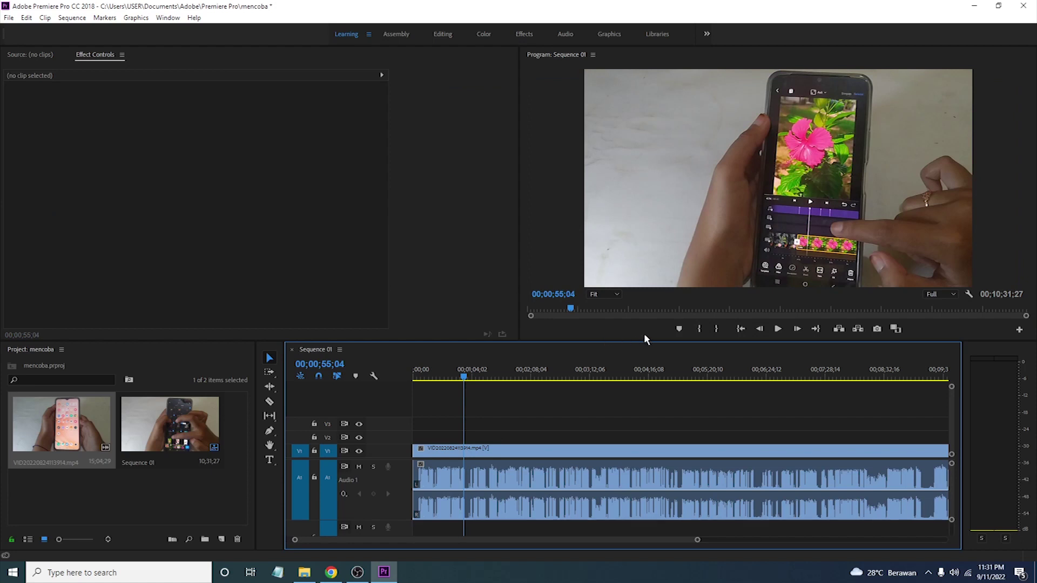
Step: Cut the clip at 00;00;57;14 and 00;00;41;02, then select the piece between them
click(467, 376)
drag(467, 376, 465, 376)
click(269, 402)
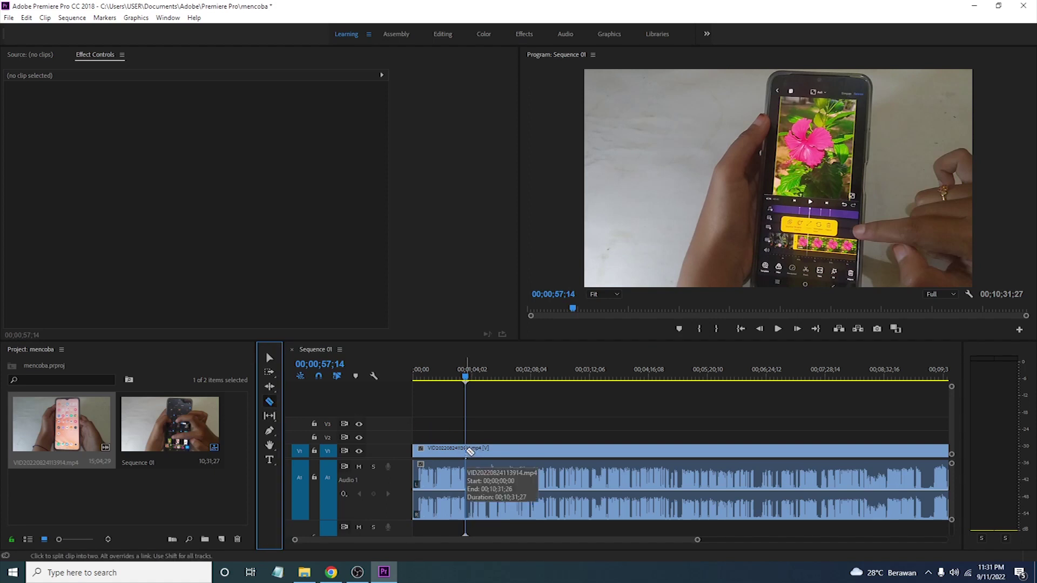
click(468, 451)
click(453, 376)
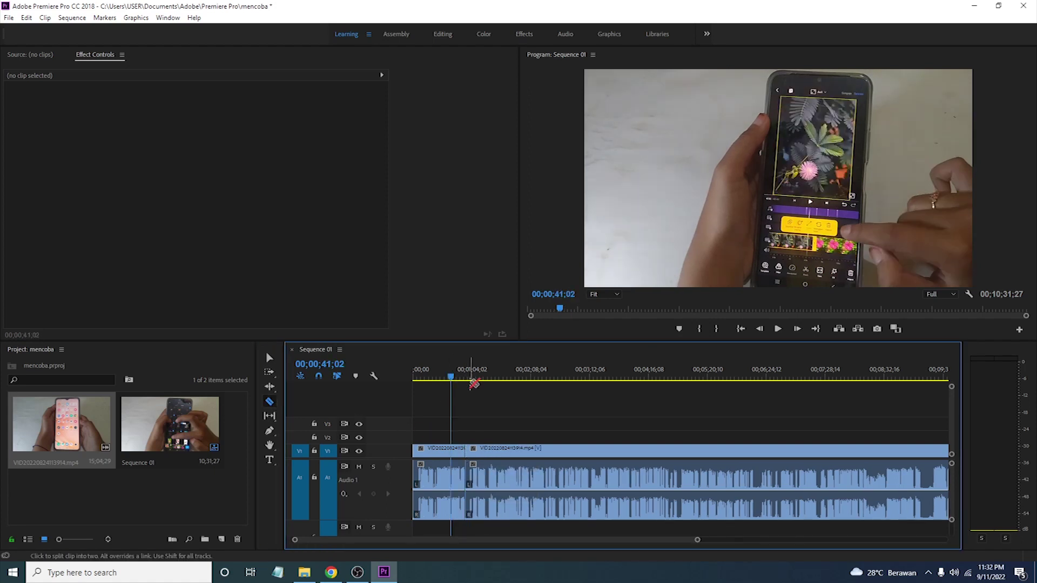
click(454, 451)
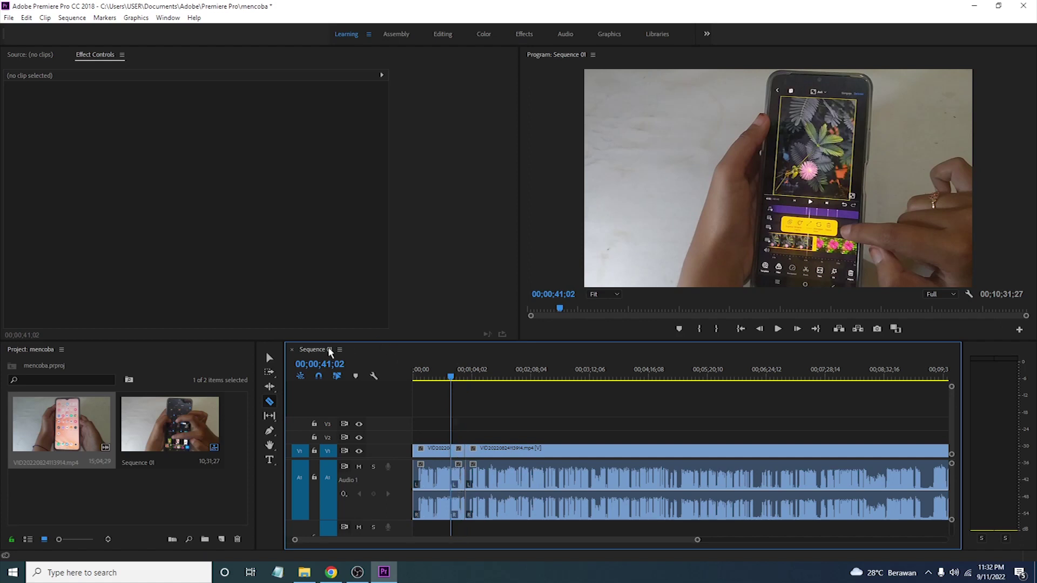
click(270, 358)
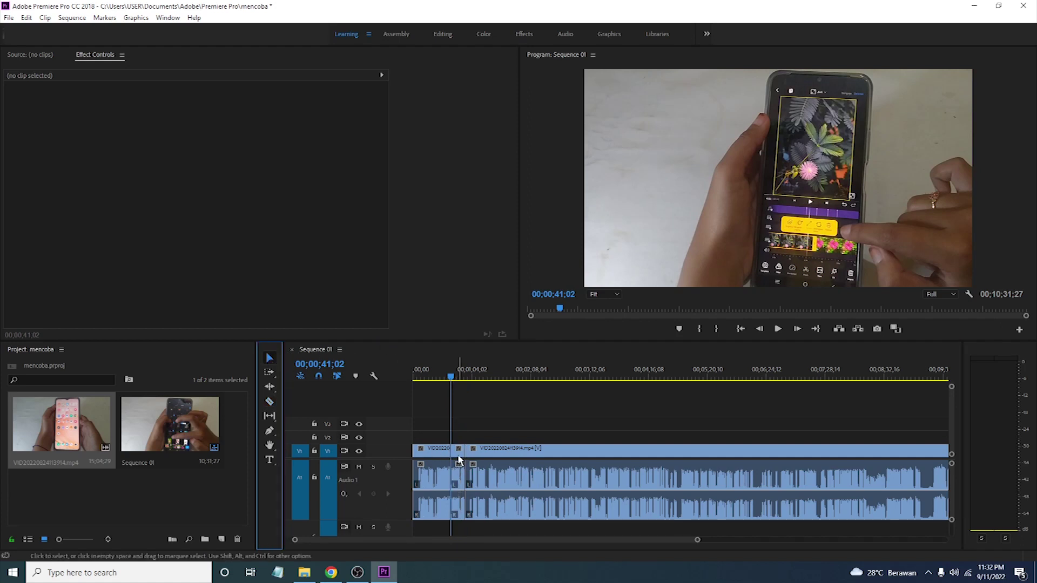
click(459, 454)
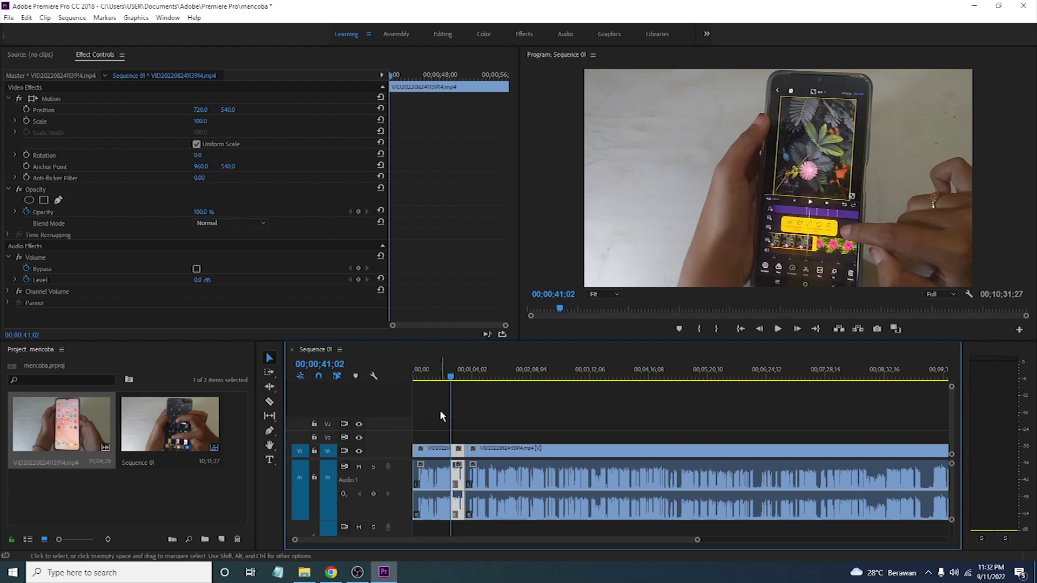
Step: Turn on Position and Scale keyframing near the piece's start, around 00;00;42;07
click(452, 378)
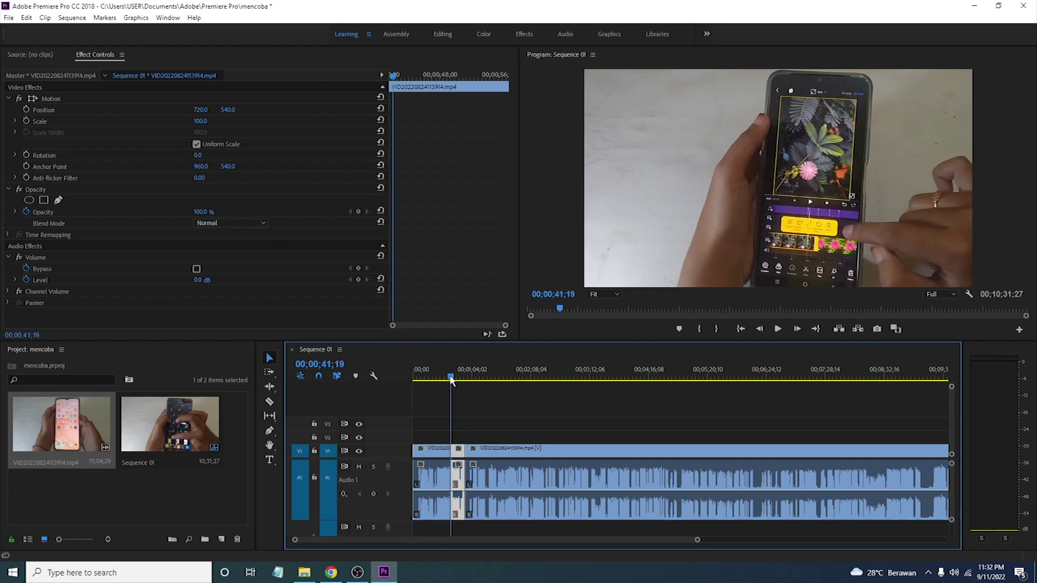
drag(451, 384, 450, 383)
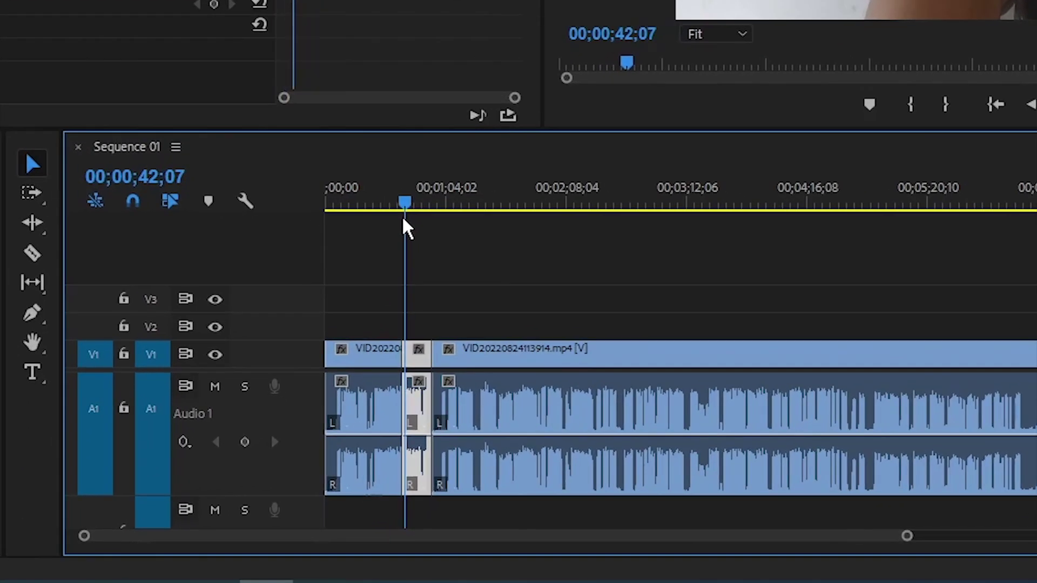
drag(406, 226, 405, 225)
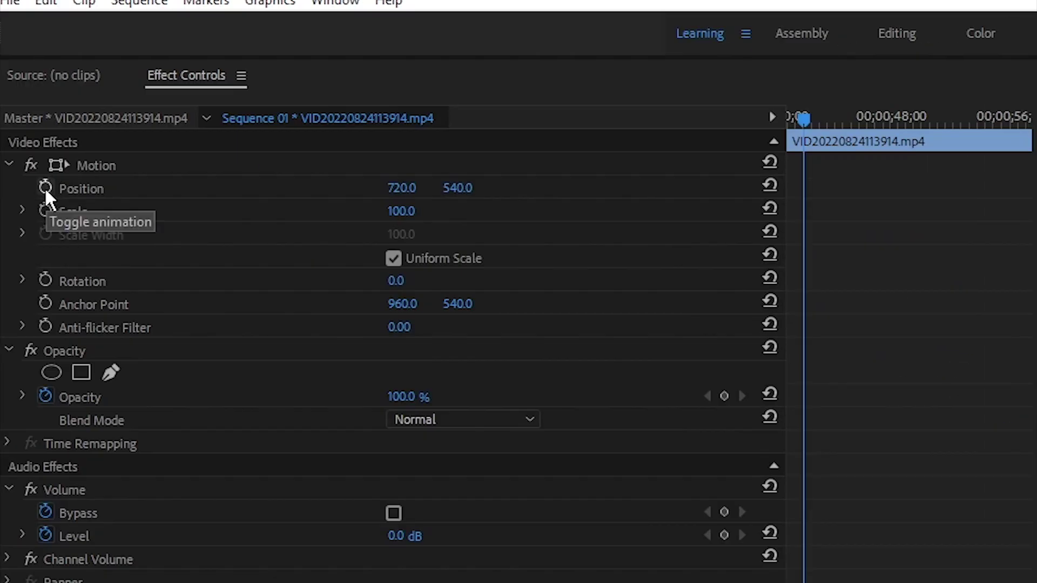
click(44, 187)
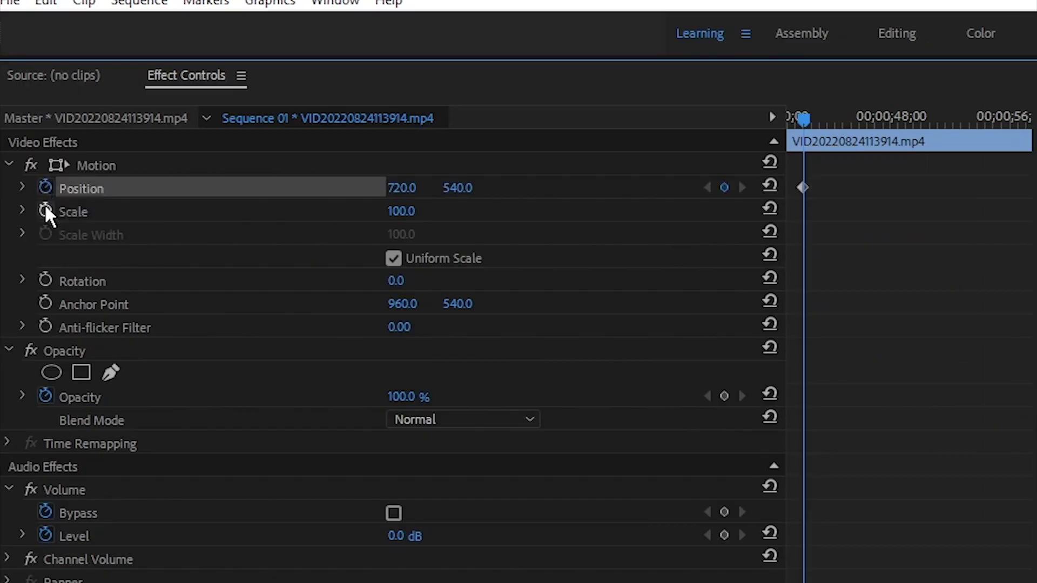
click(46, 210)
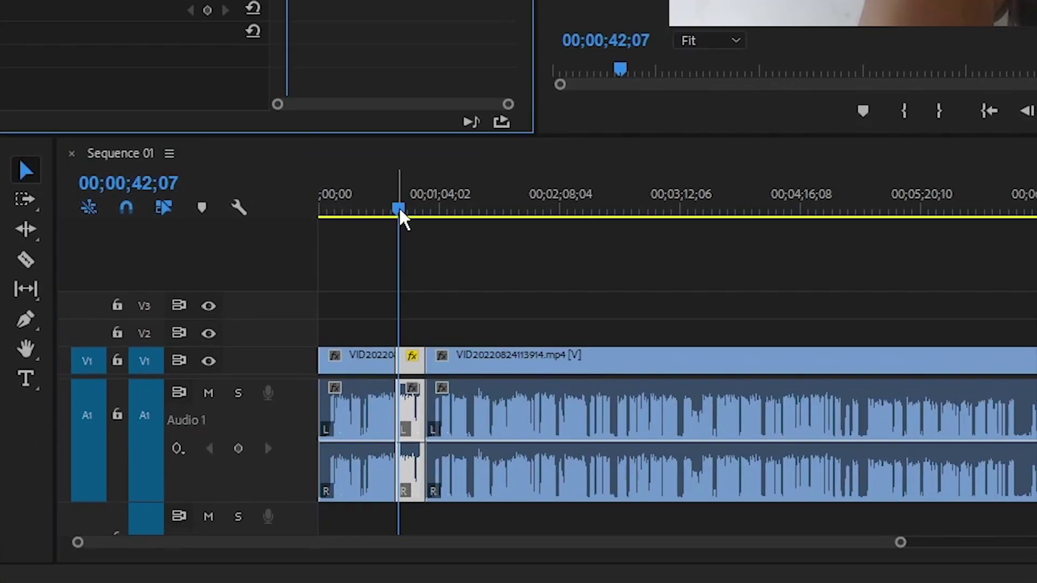
Step: At 00;00;49;08, add Position and Scale keyframes and shift the video to show the phone's top
drag(398, 207, 412, 207)
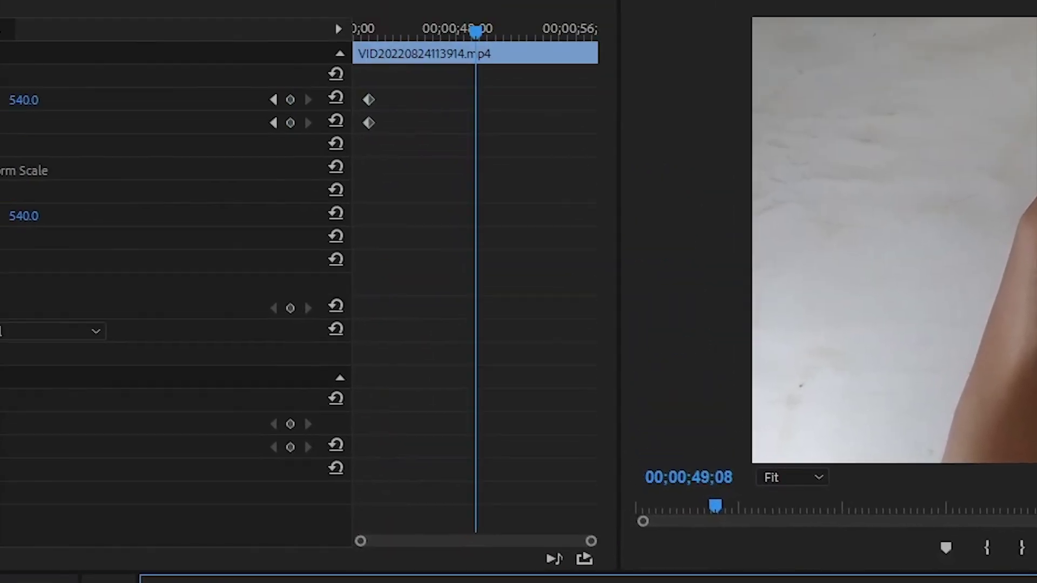
click(293, 101)
click(293, 128)
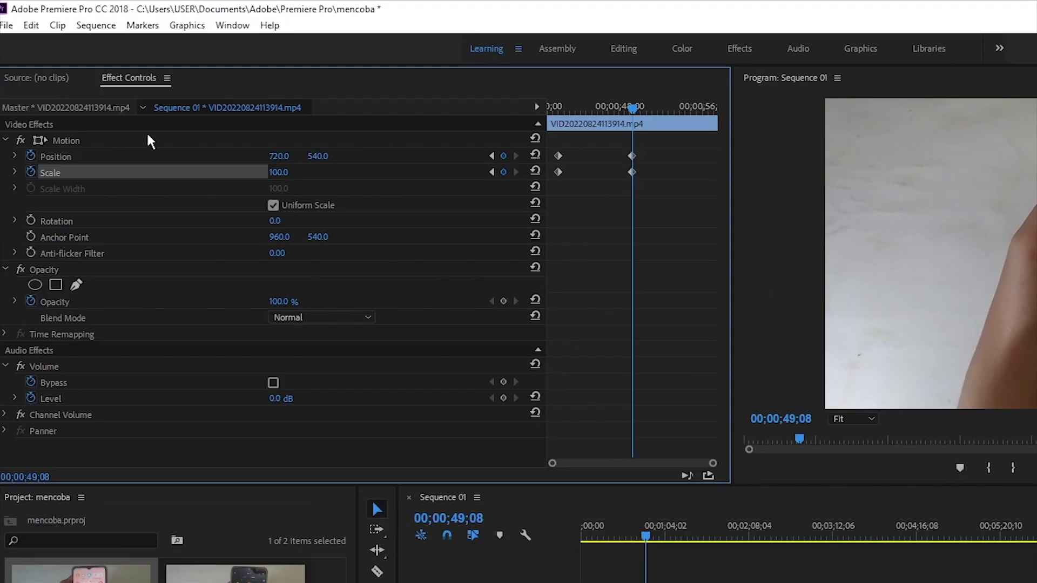
click(148, 138)
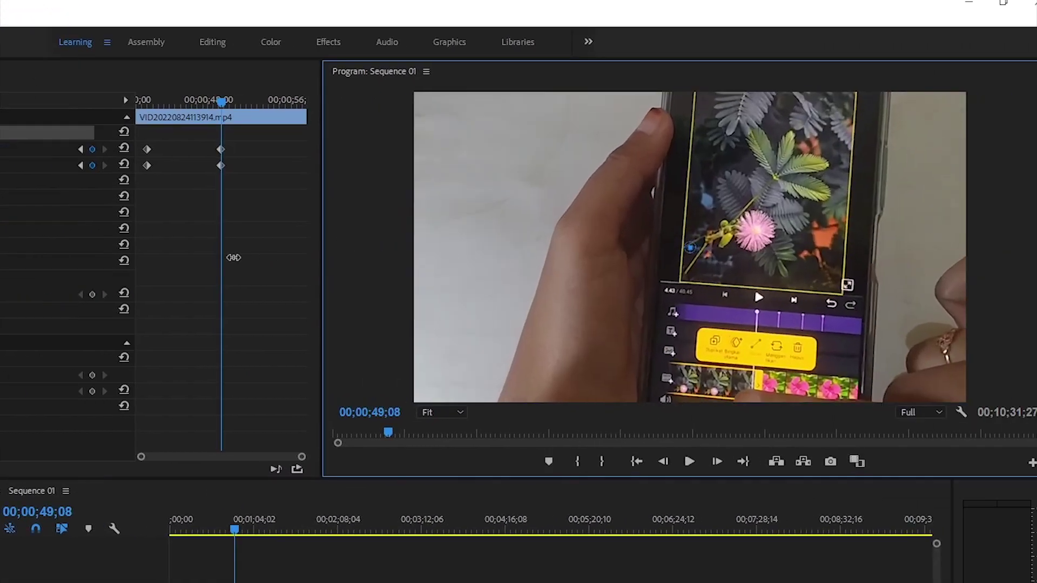
drag(497, 226, 453, 309)
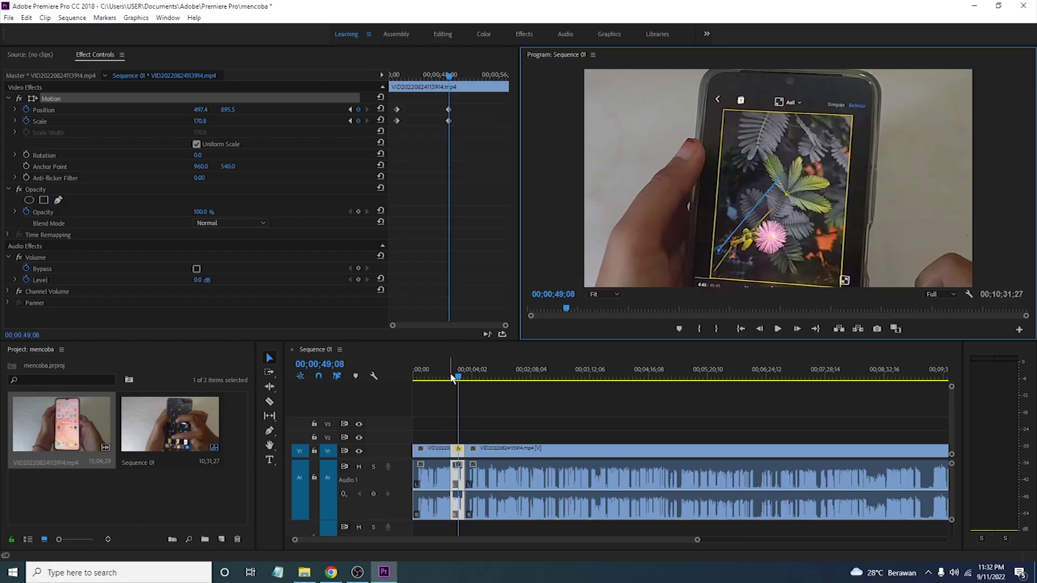
click(449, 377)
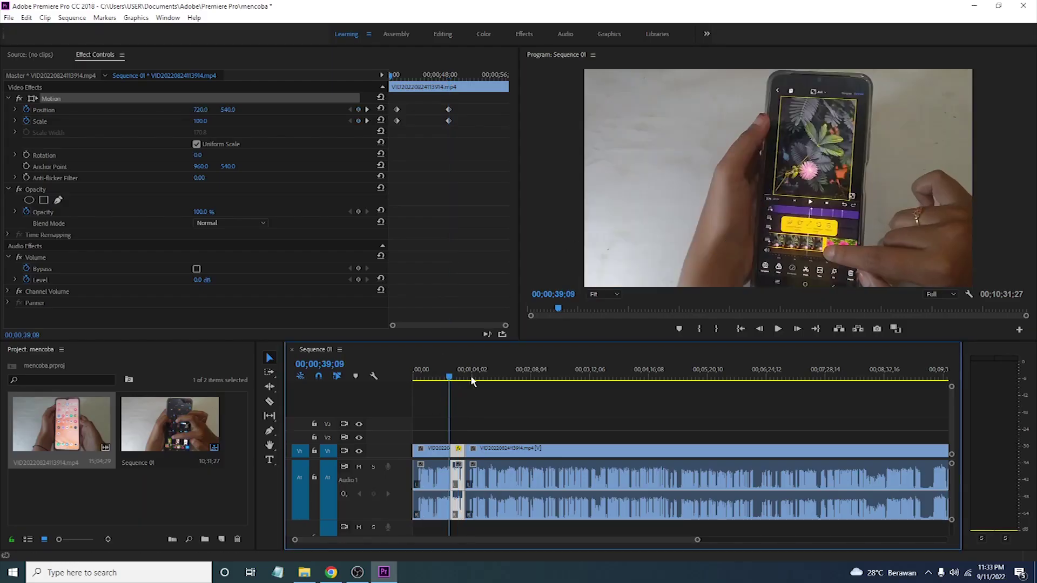
Step: Preview the zoom, silence the short audio clip, then undo the cut, transition and zoom edits
click(778, 329)
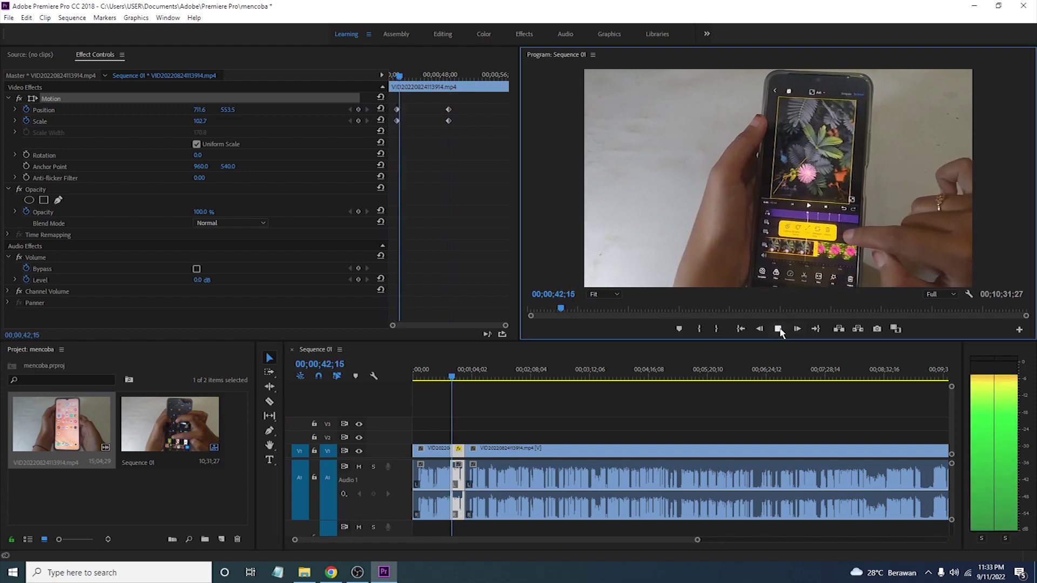
click(779, 328)
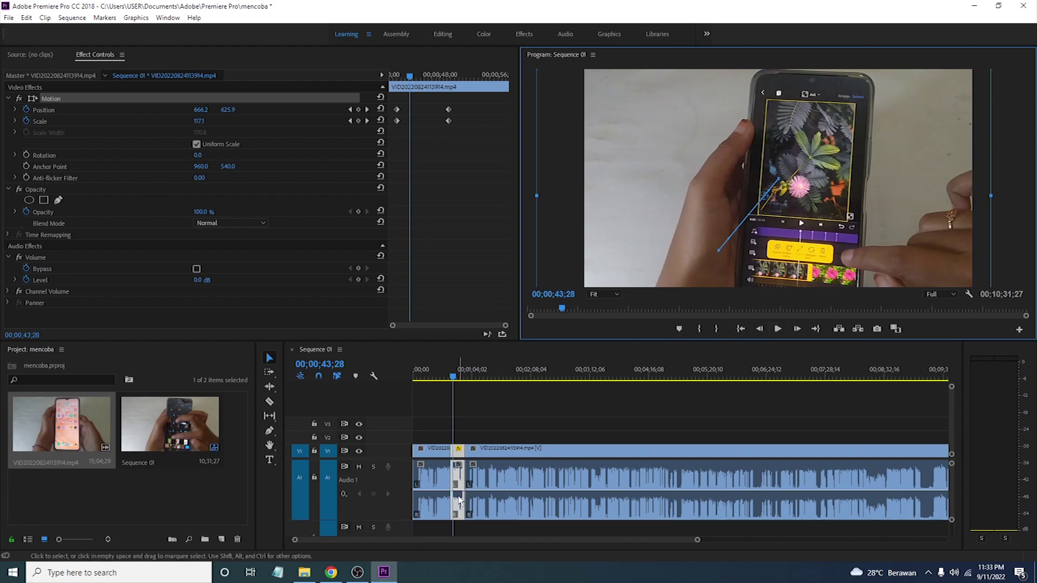
drag(462, 492, 462, 535)
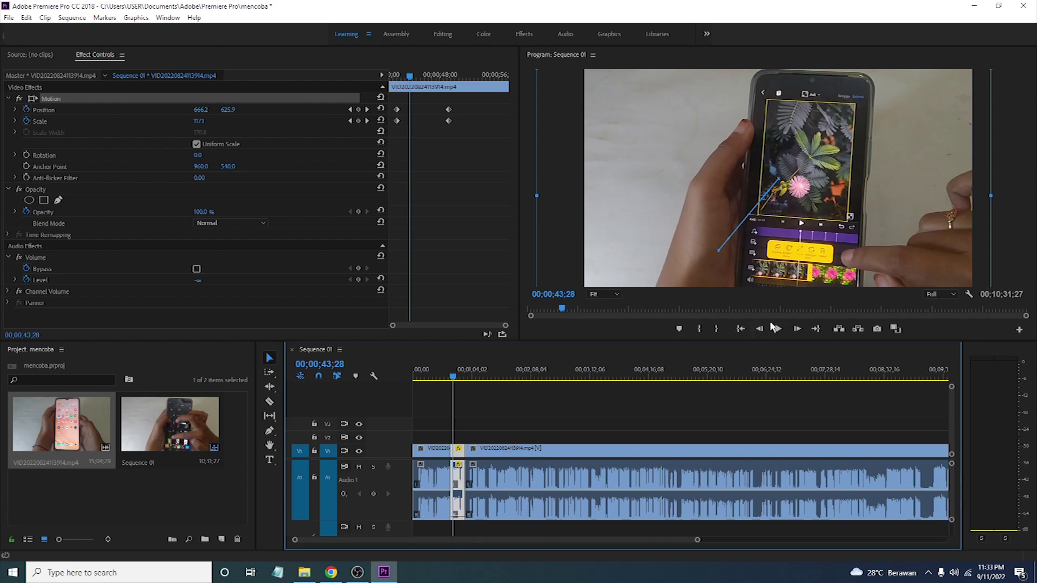
click(451, 379)
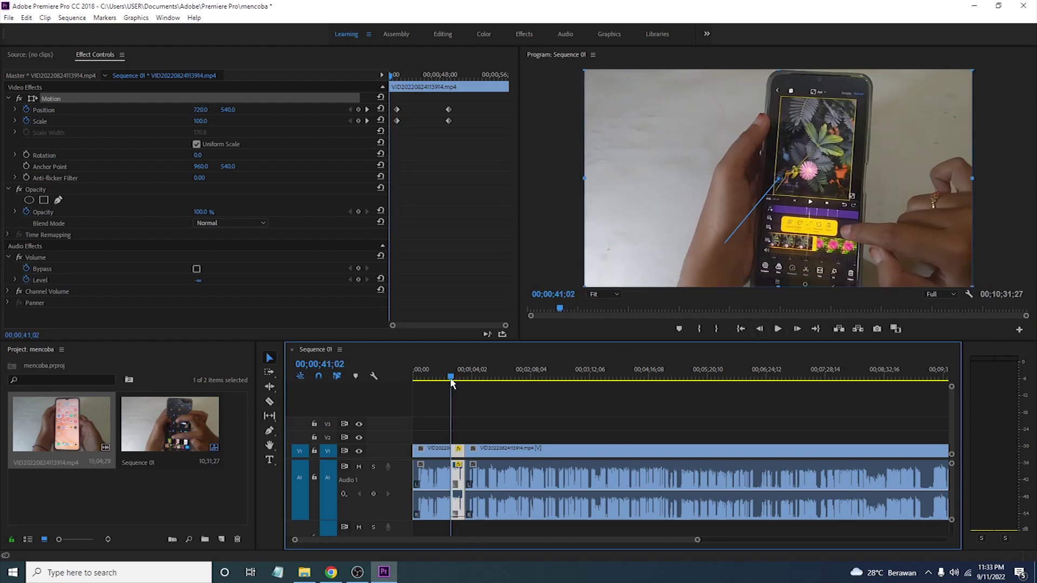
click(778, 329)
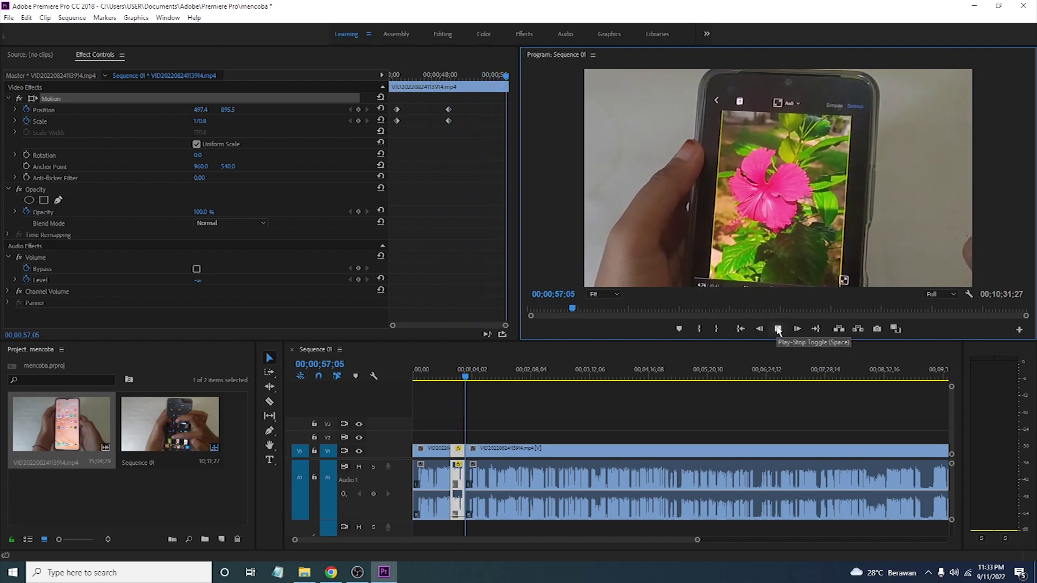
click(446, 372)
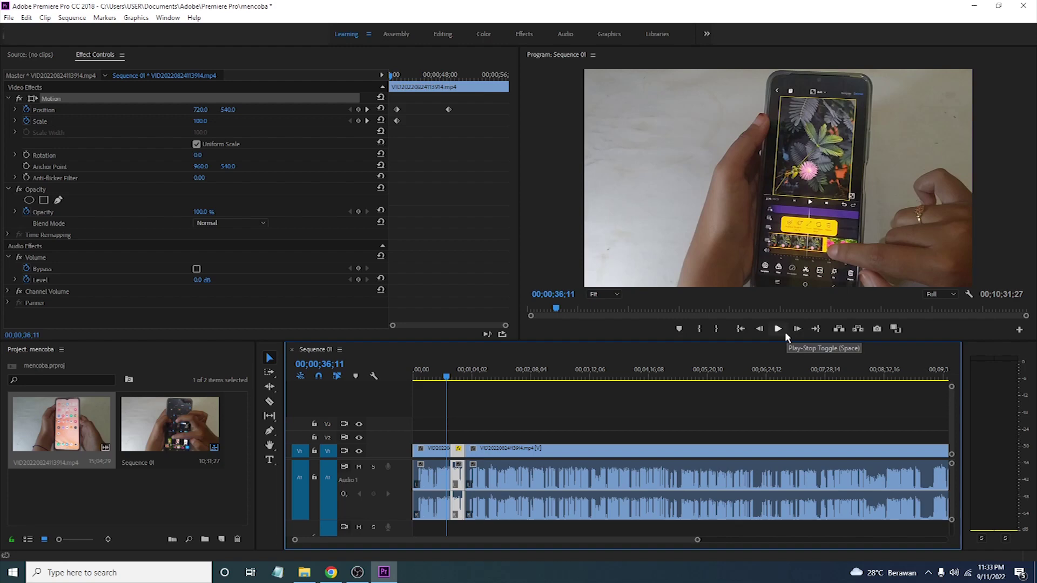
click(474, 402)
key(ctrl+z)
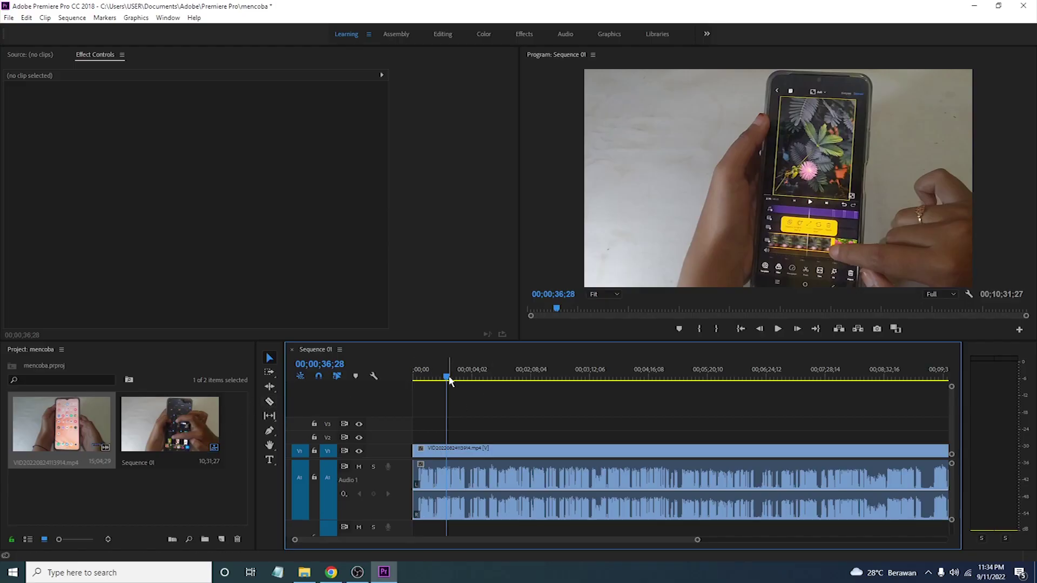
Step: Start Position and Scale keyframes at 00;00;41;02 and add a Position keyframe at 00;00;52;06
mouse_move(447, 377)
mouse_down()
mouse_move(435, 383)
mouse_move(452, 384)
mouse_up()
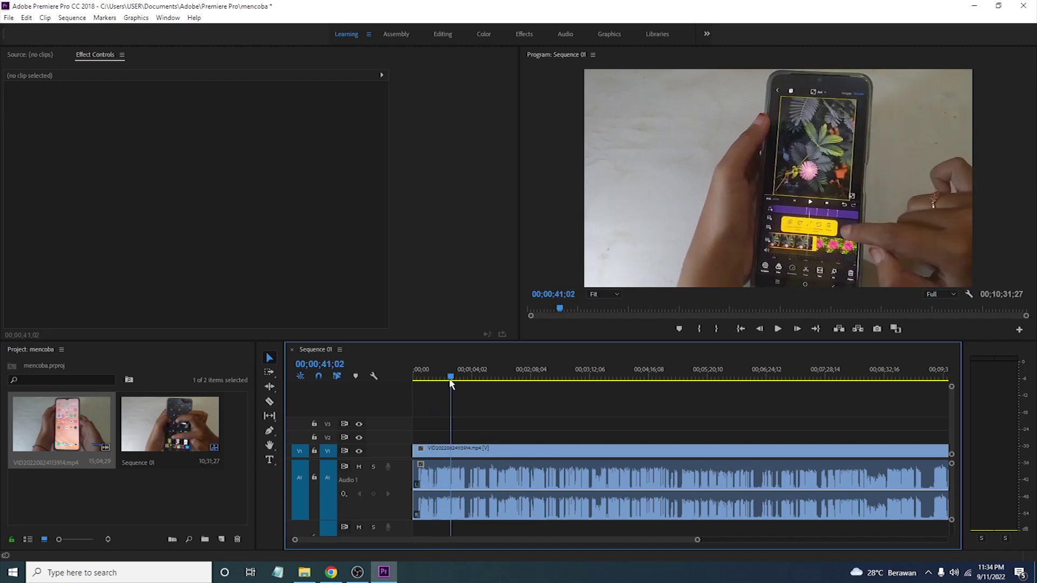
drag(451, 383, 451, 383)
click(469, 453)
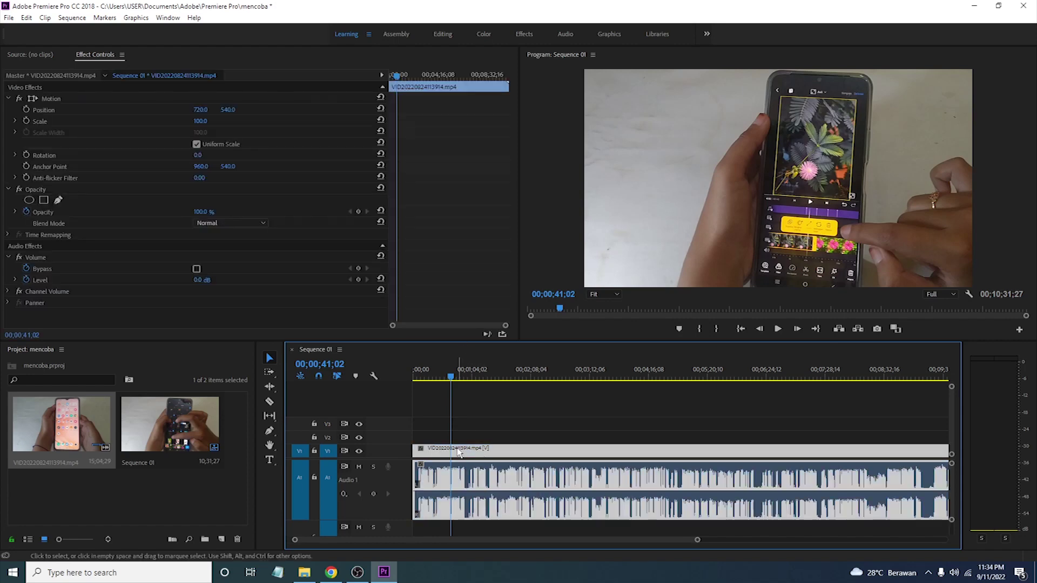
click(26, 110)
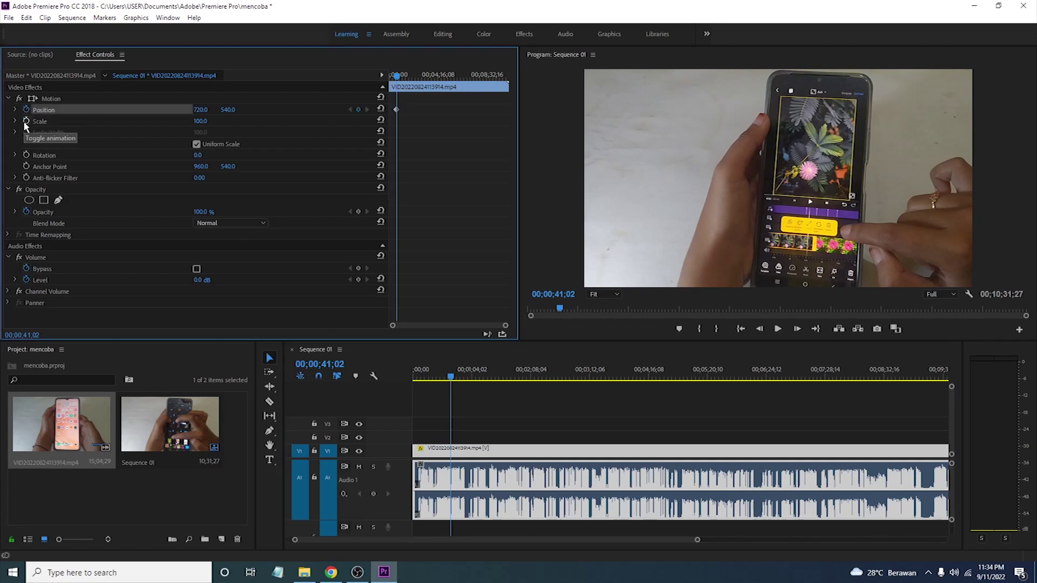
click(26, 121)
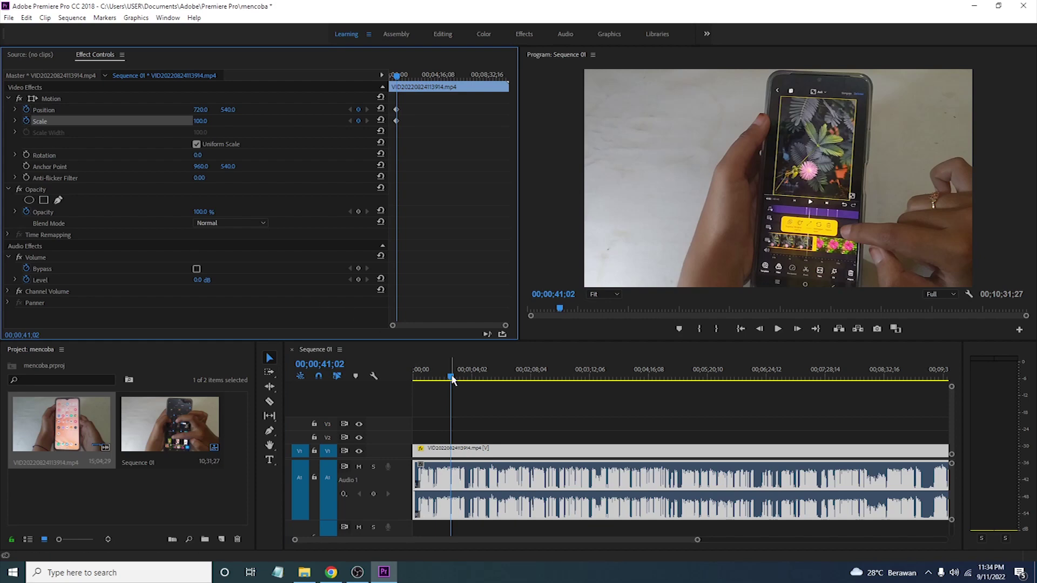
drag(452, 378, 463, 383)
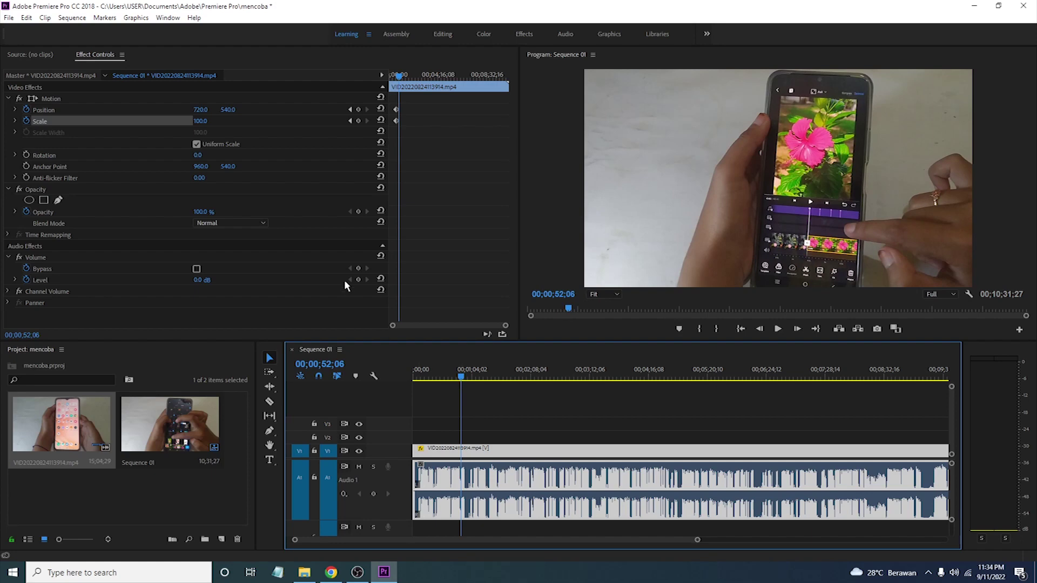
click(357, 109)
Step: Add a Scale keyframe at 00;00;52;06 and set 146.8 scale, position 529.5, 751.2 on the flower
click(359, 120)
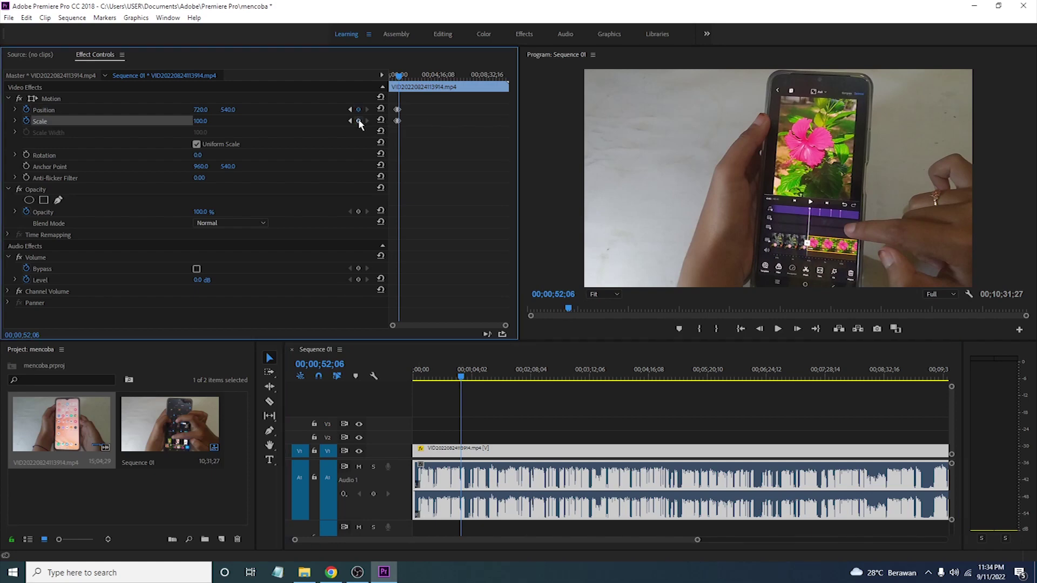
click(159, 99)
drag(579, 181, 458, 187)
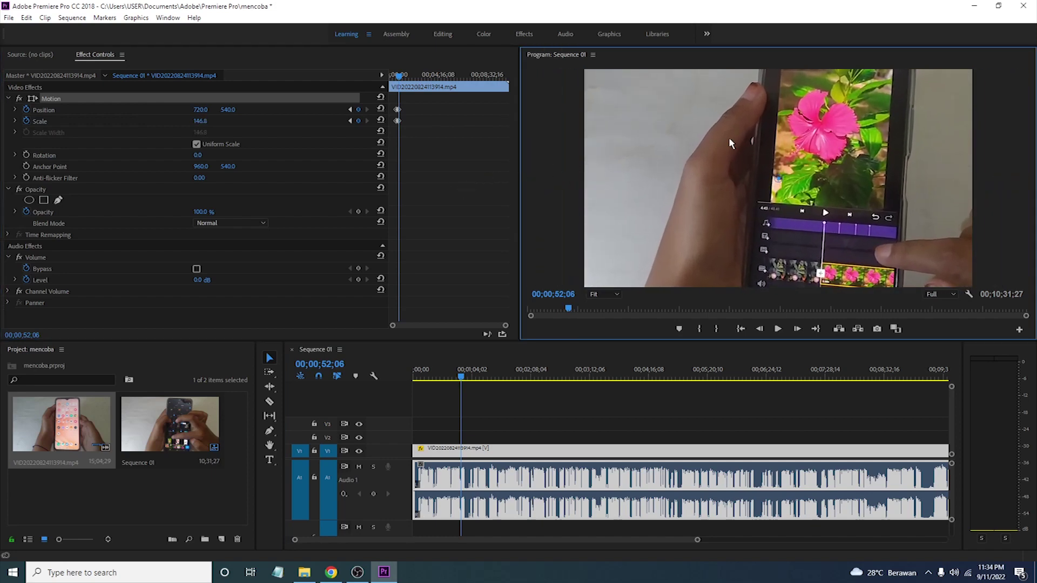
drag(728, 137, 679, 180)
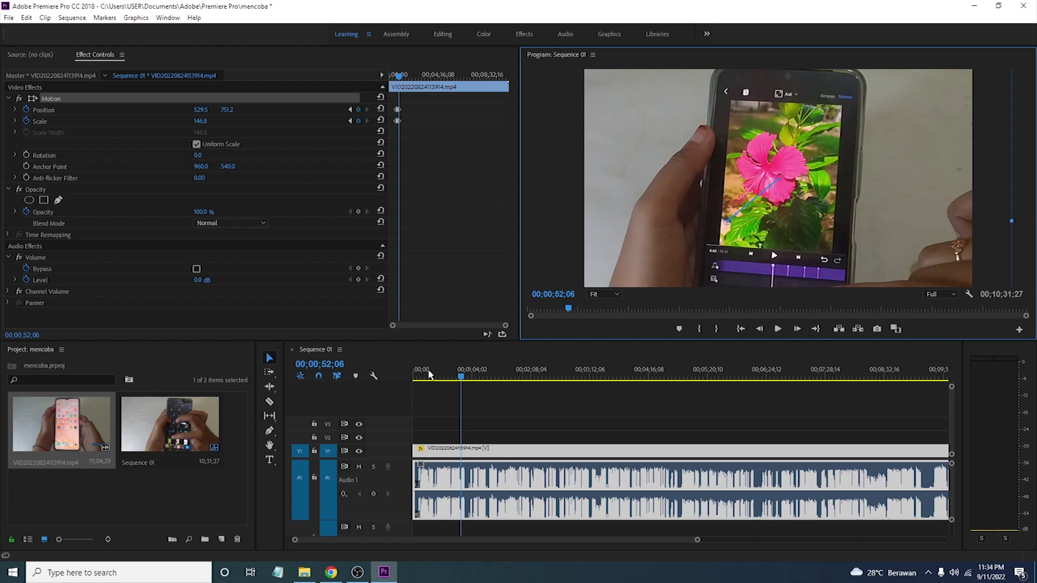
Step: Preview the zoom, drop the audio volume line to -∞ dB, and park the playhead at 00;01;59;04
click(454, 378)
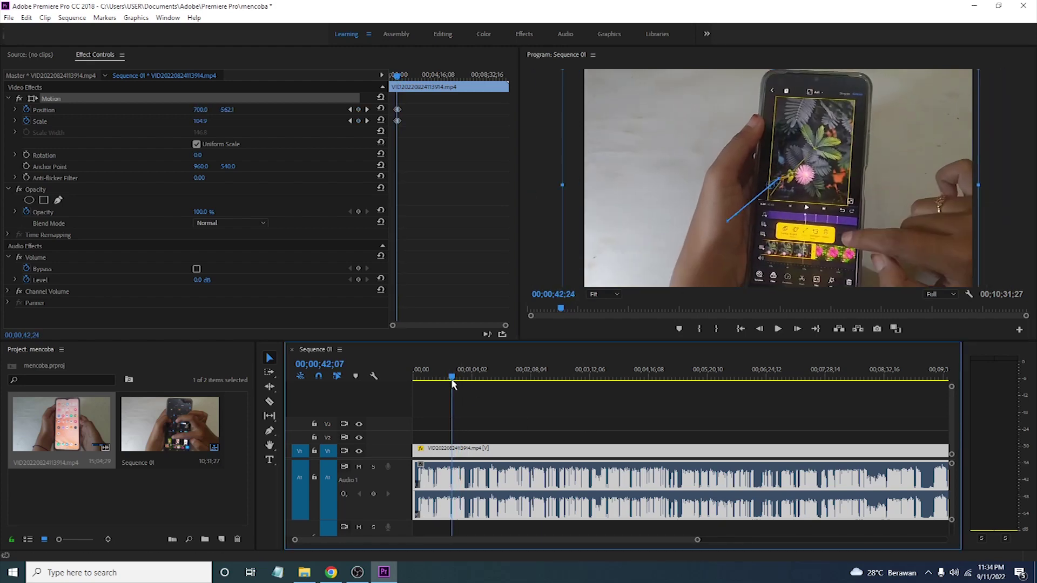
click(778, 328)
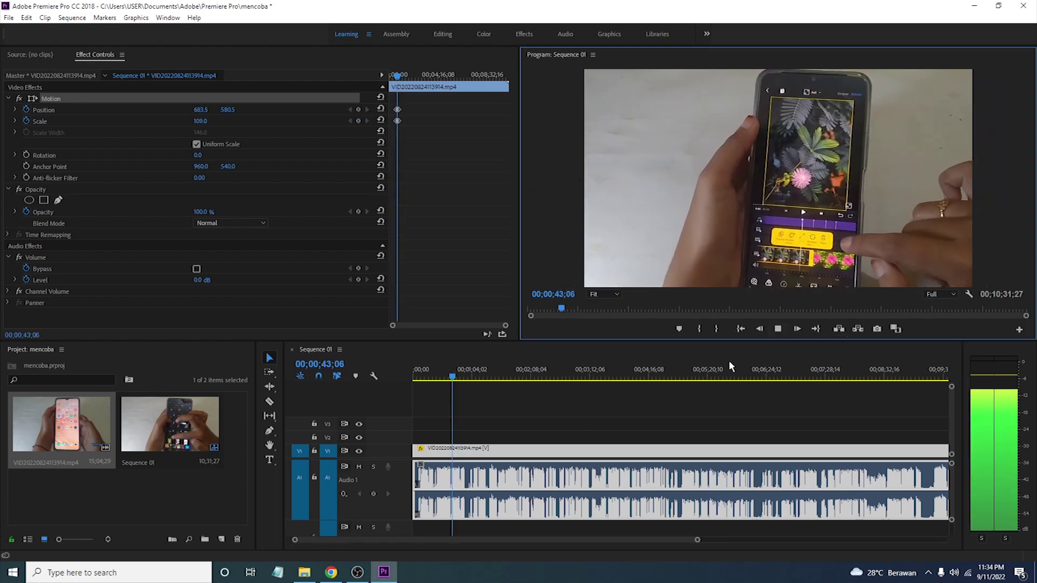
click(492, 518)
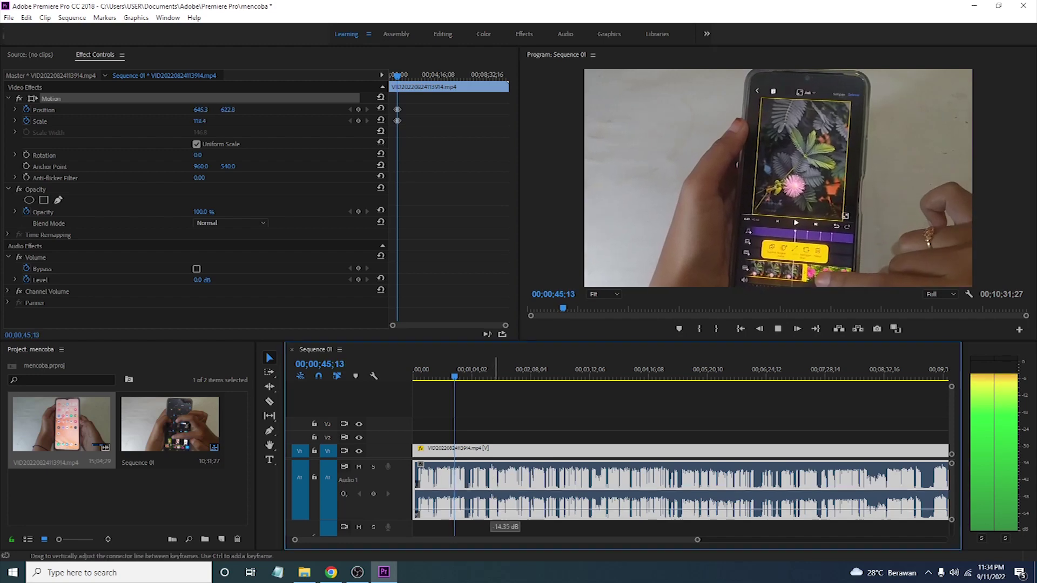
drag(491, 520, 491, 537)
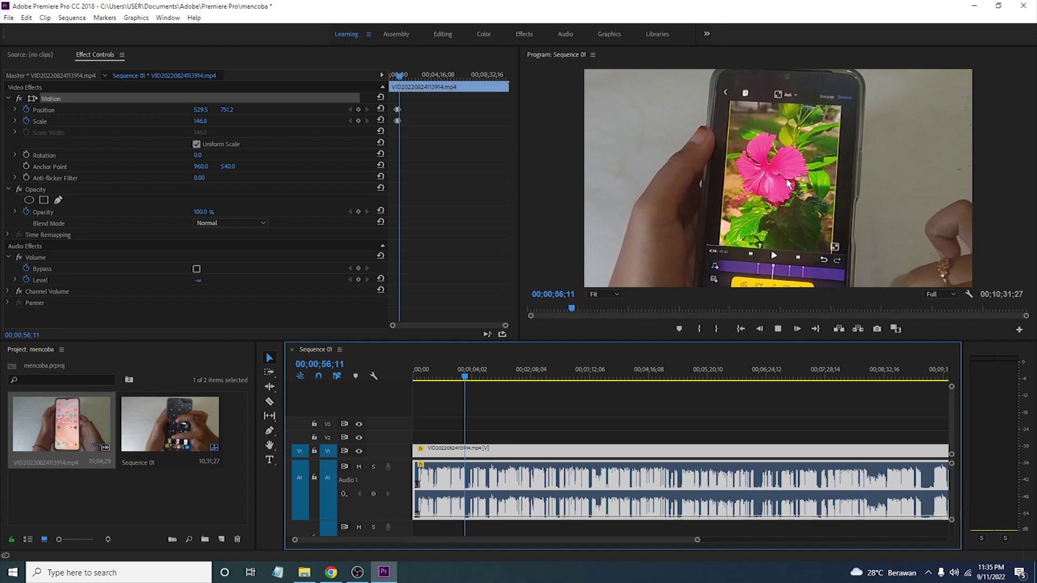
click(909, 377)
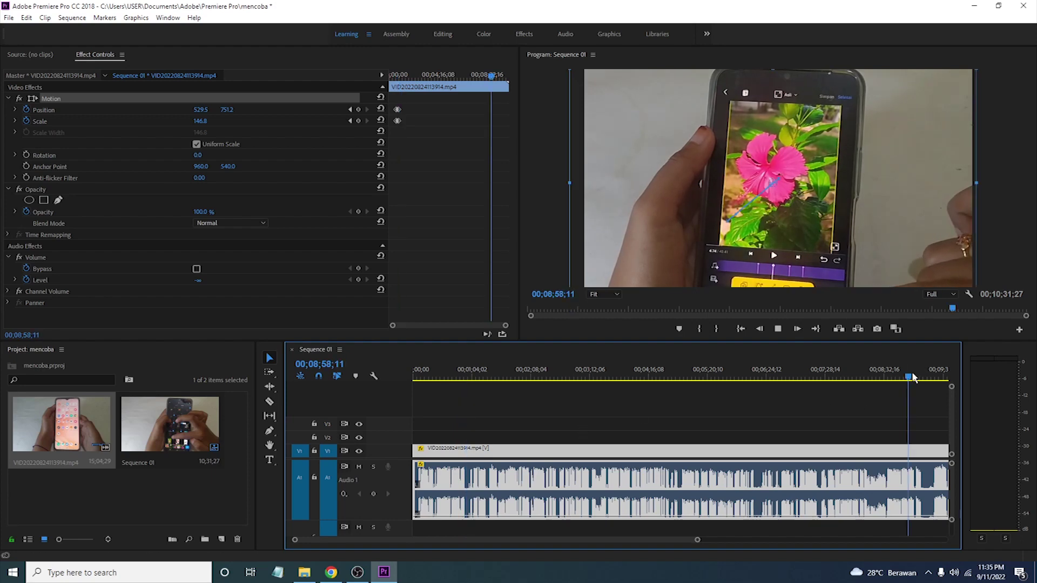
drag(912, 376, 522, 376)
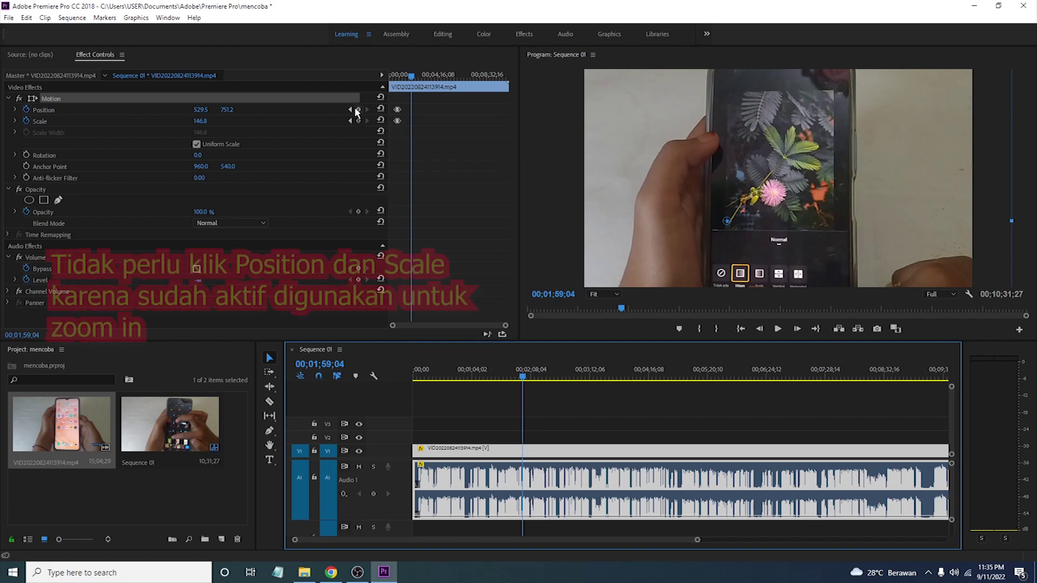
Step: Add Position and Scale keyframes at 00;01;59;04 and again at 00;02;11;15
click(358, 110)
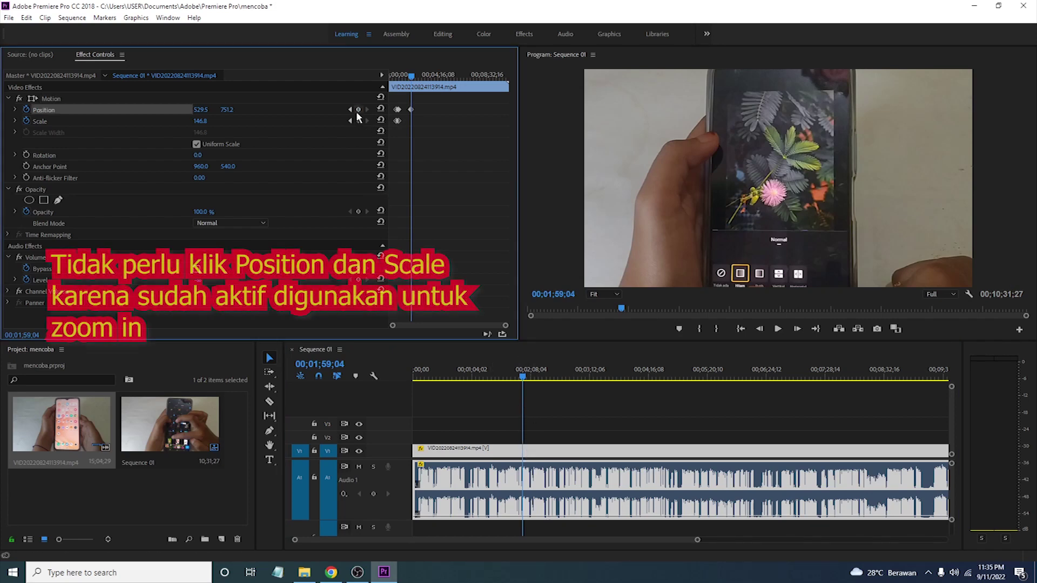
click(358, 121)
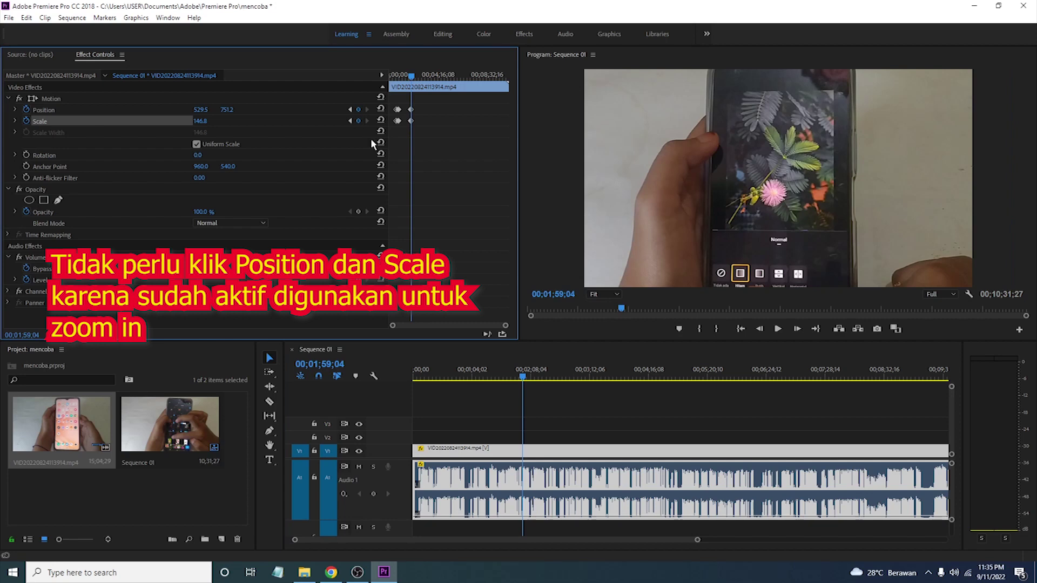
click(524, 380)
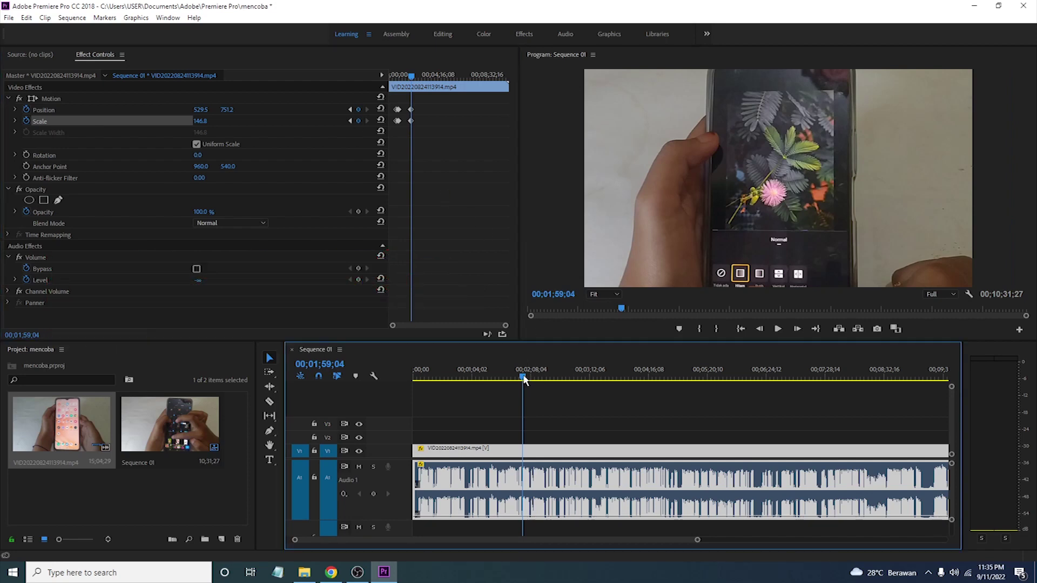
drag(523, 380, 536, 381)
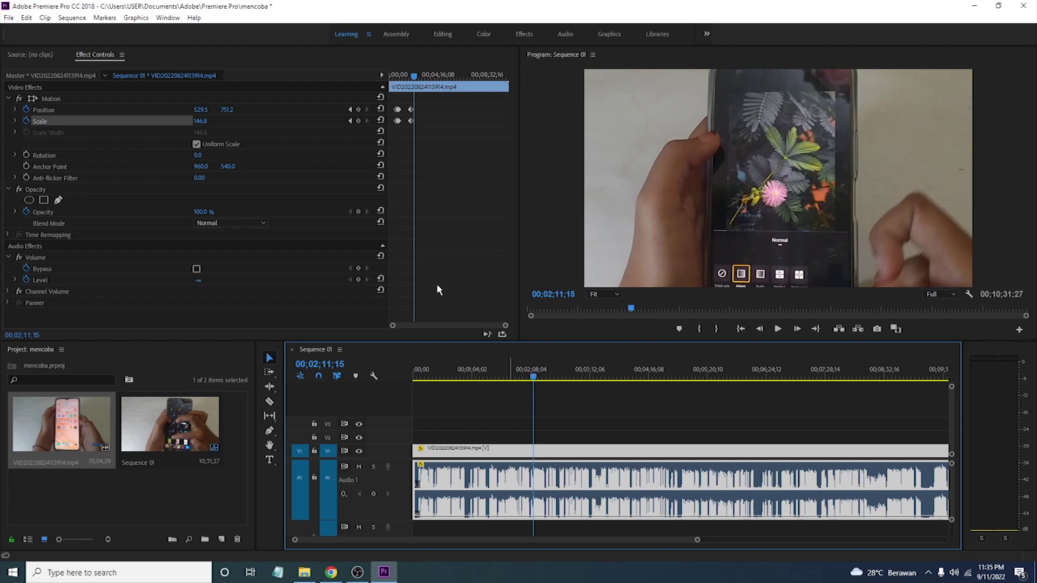
click(357, 109)
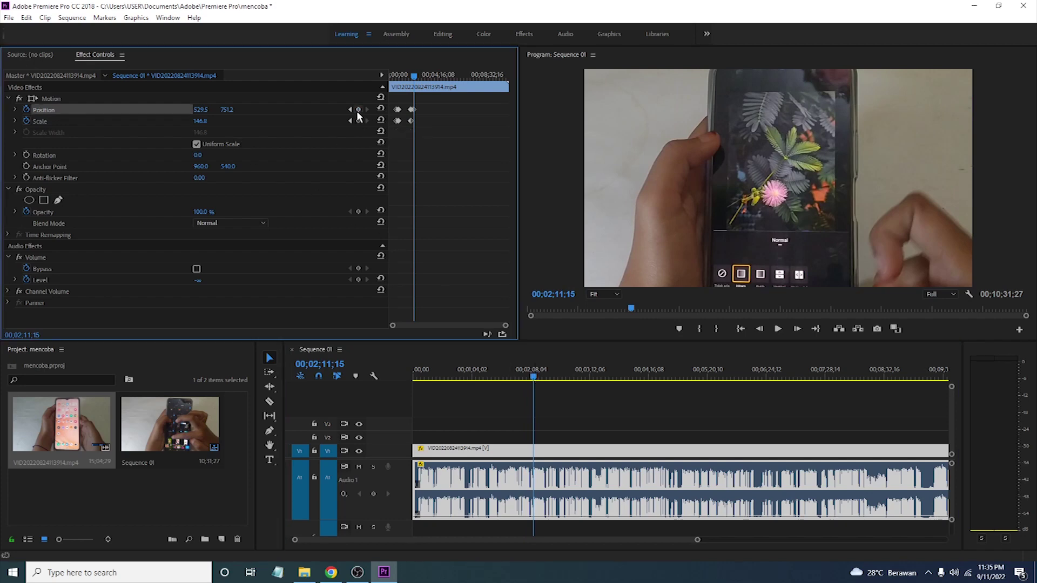
click(357, 121)
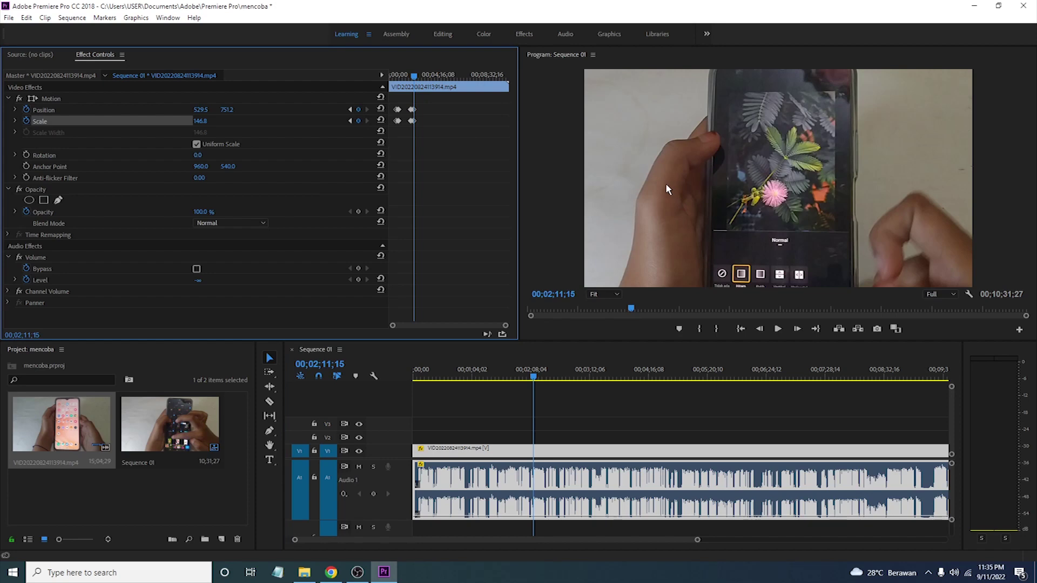
click(79, 96)
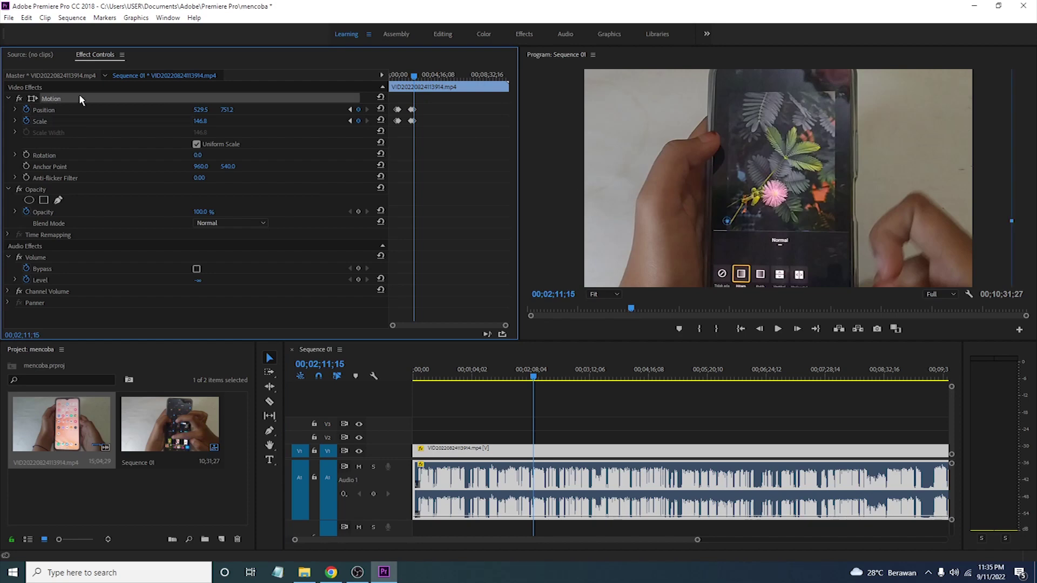
Step: Shrink the clip to Scale 104.0 and reposition it to 718.0, 556.0 to fill the frame
drag(1016, 220, 926, 221)
drag(724, 229, 770, 197)
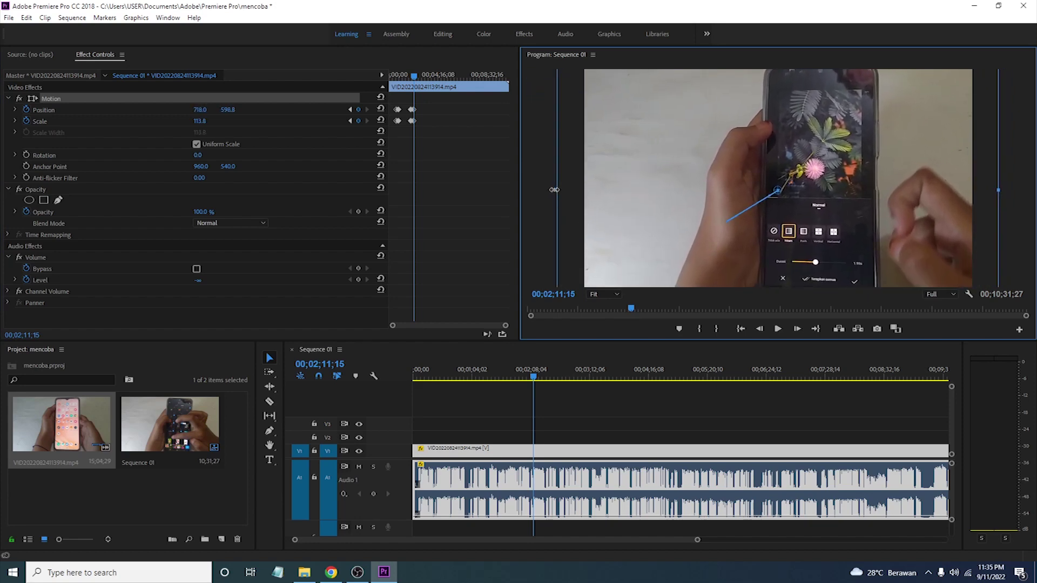
drag(555, 189, 580, 190)
drag(652, 199, 652, 182)
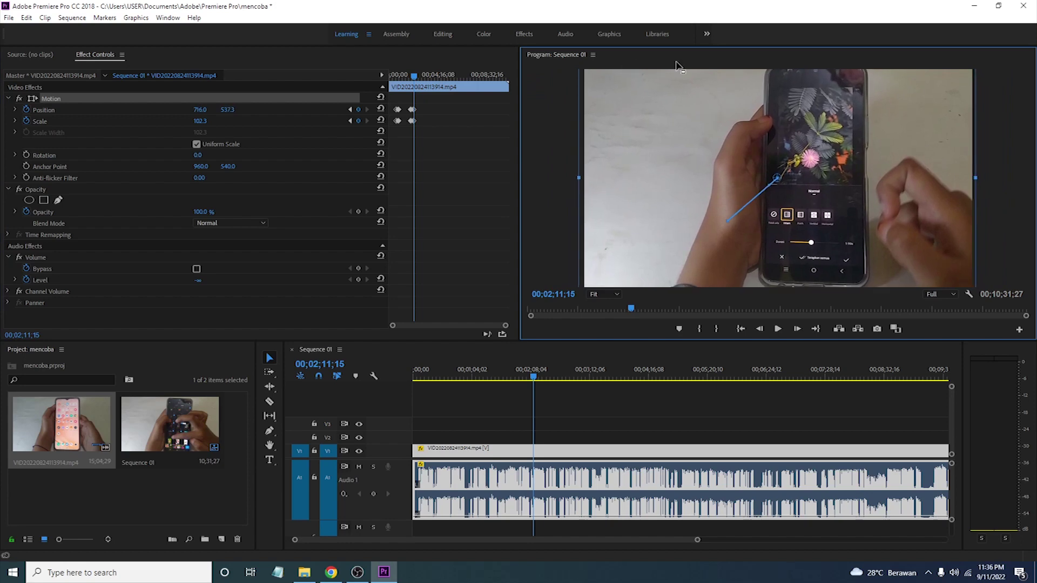
drag(578, 179, 575, 179)
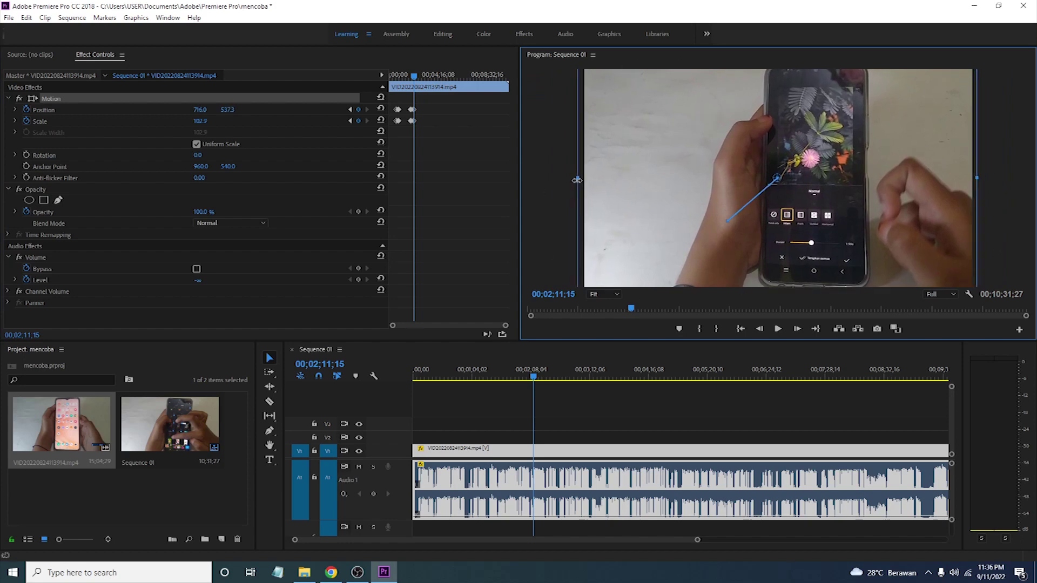
drag(653, 142, 654, 146)
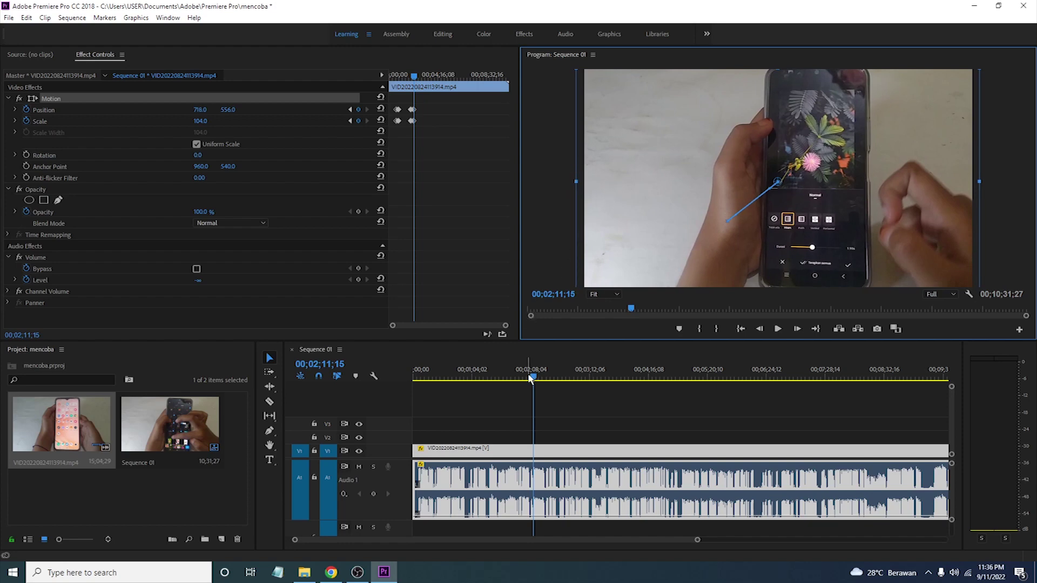
drag(532, 380, 505, 389)
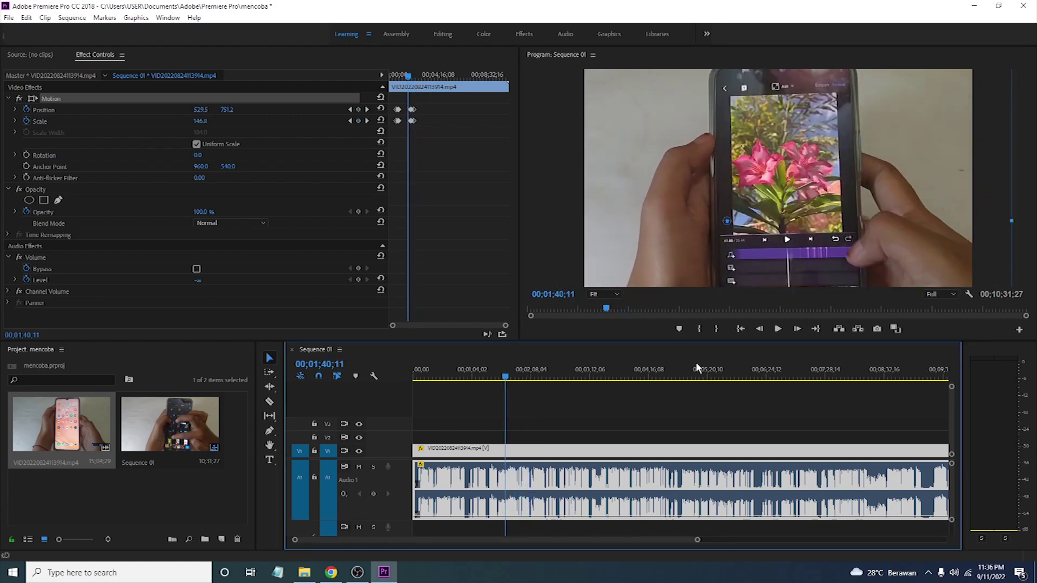
Step: Preview the zoom, then hold the zoomed-out framing with Position and Scale keyframes at 00;02;15;07
click(777, 329)
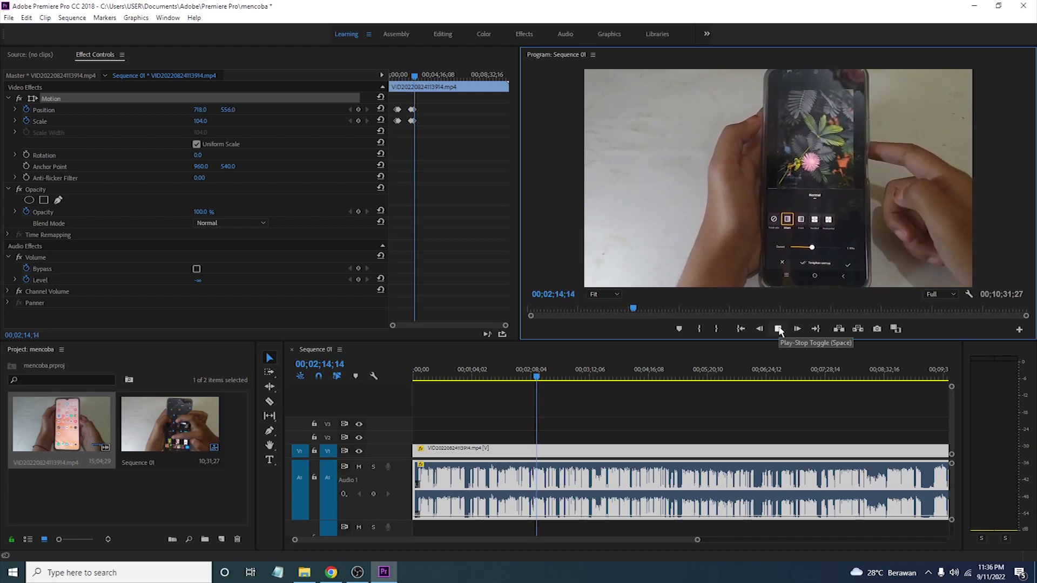
click(778, 330)
click(358, 110)
click(359, 120)
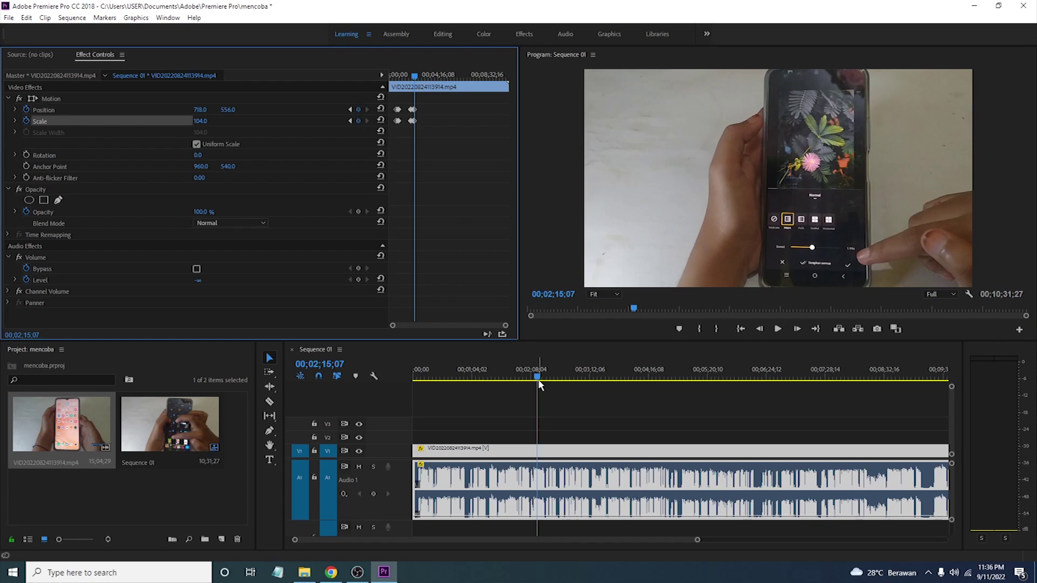
Step: Move the playhead to 00;02;24;12 and add Position and Scale keyframes there
drag(538, 381, 547, 383)
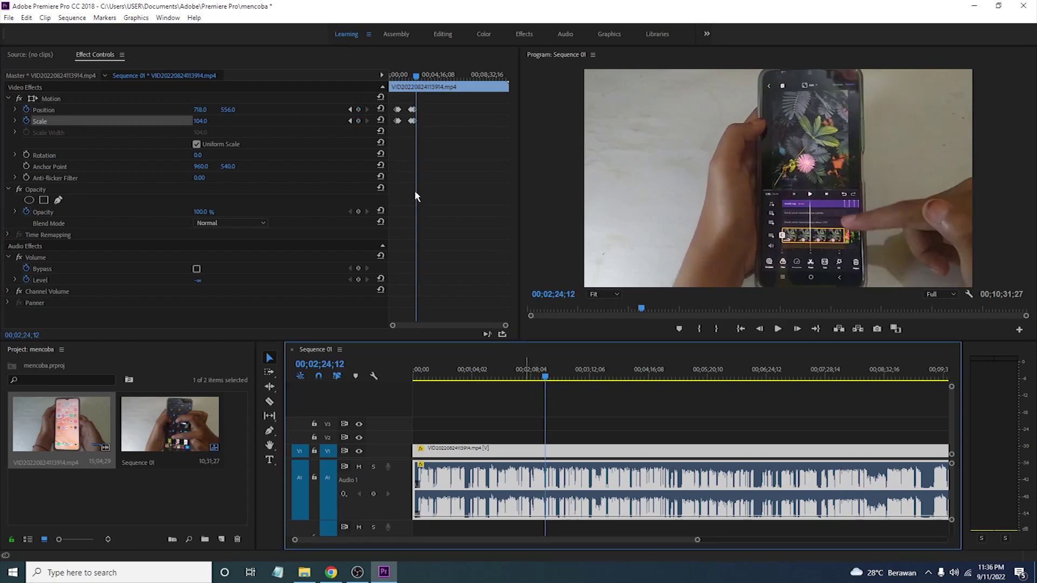
click(358, 110)
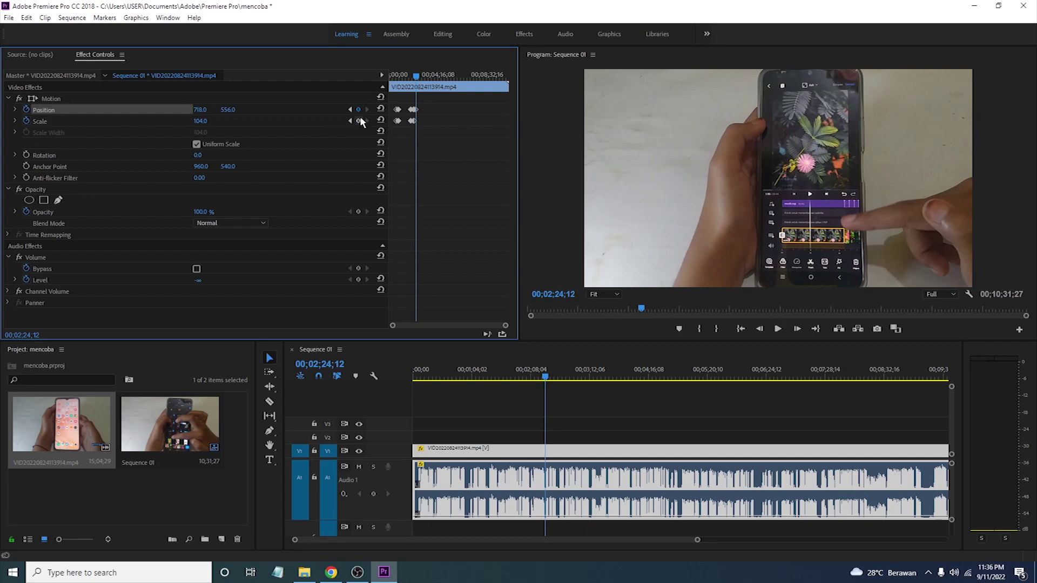
click(357, 120)
Step: Enlarge the clip to Scale 142.6 and reposition it to 645.8, 732.5 over the phone screen
click(103, 97)
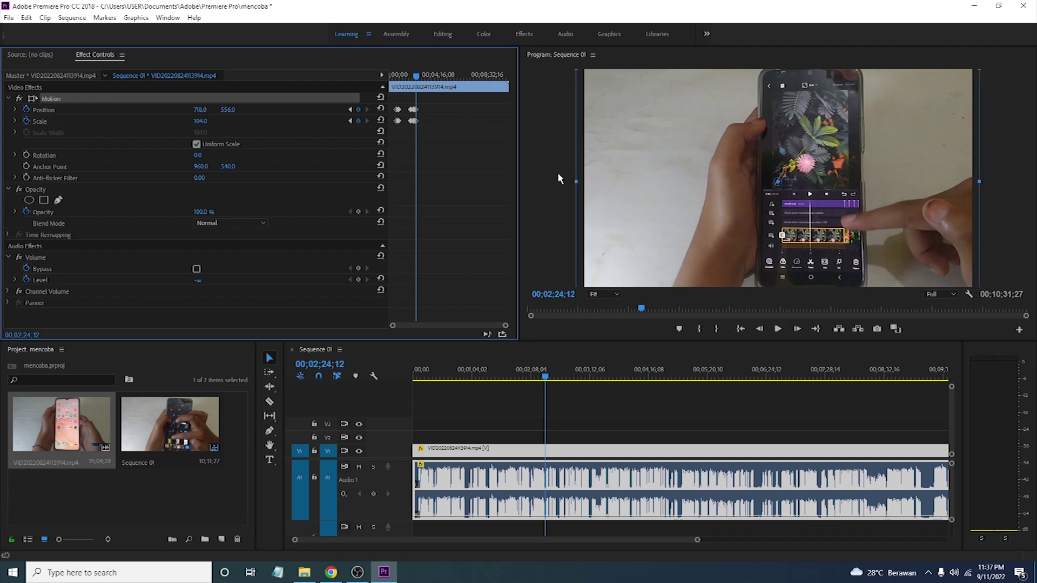
drag(576, 182, 507, 177)
drag(648, 152, 633, 182)
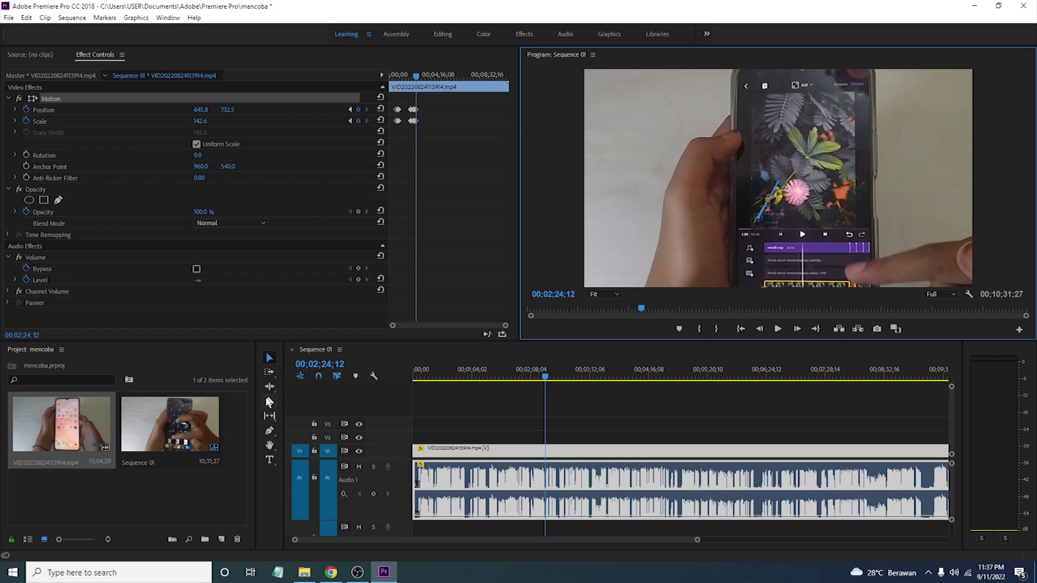